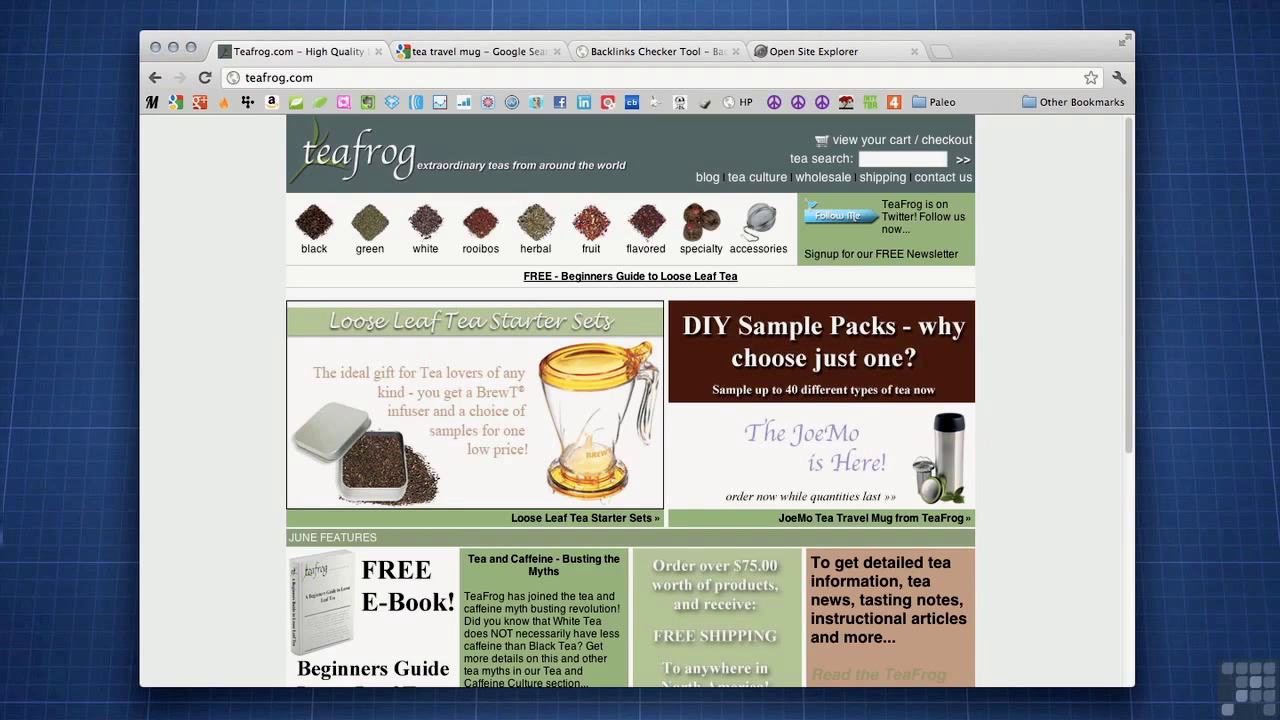
# Step: Review the Google results for "tea travel mug" to see which sites rank, including the ads and organic listings
pyautogui.click(463, 55)
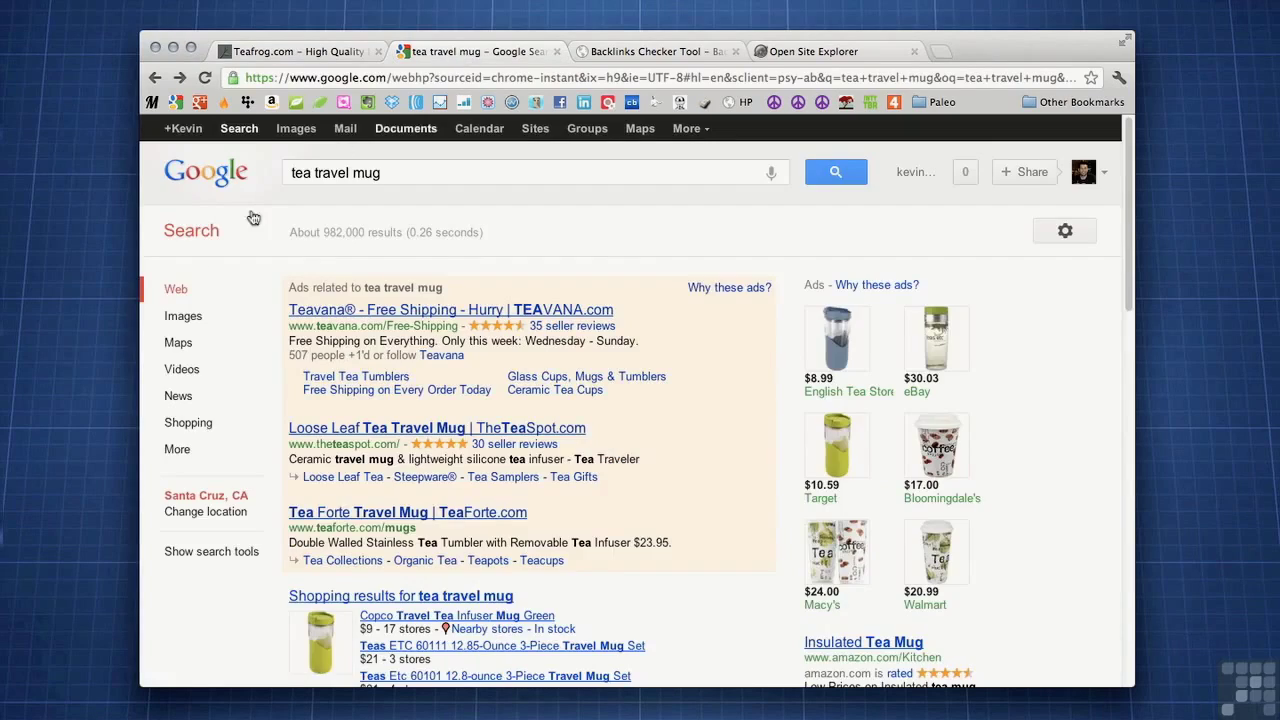
pyautogui.scroll(-5, 277, 365)
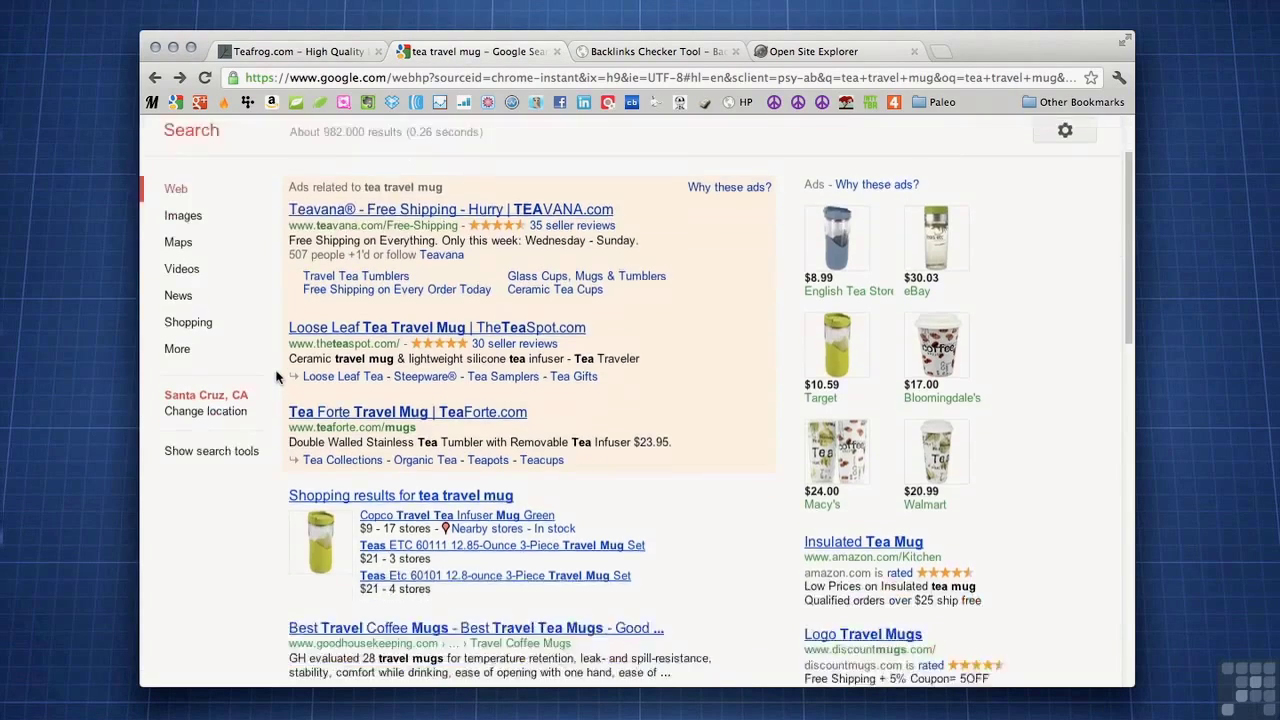
pyautogui.scroll(-8, 277, 377)
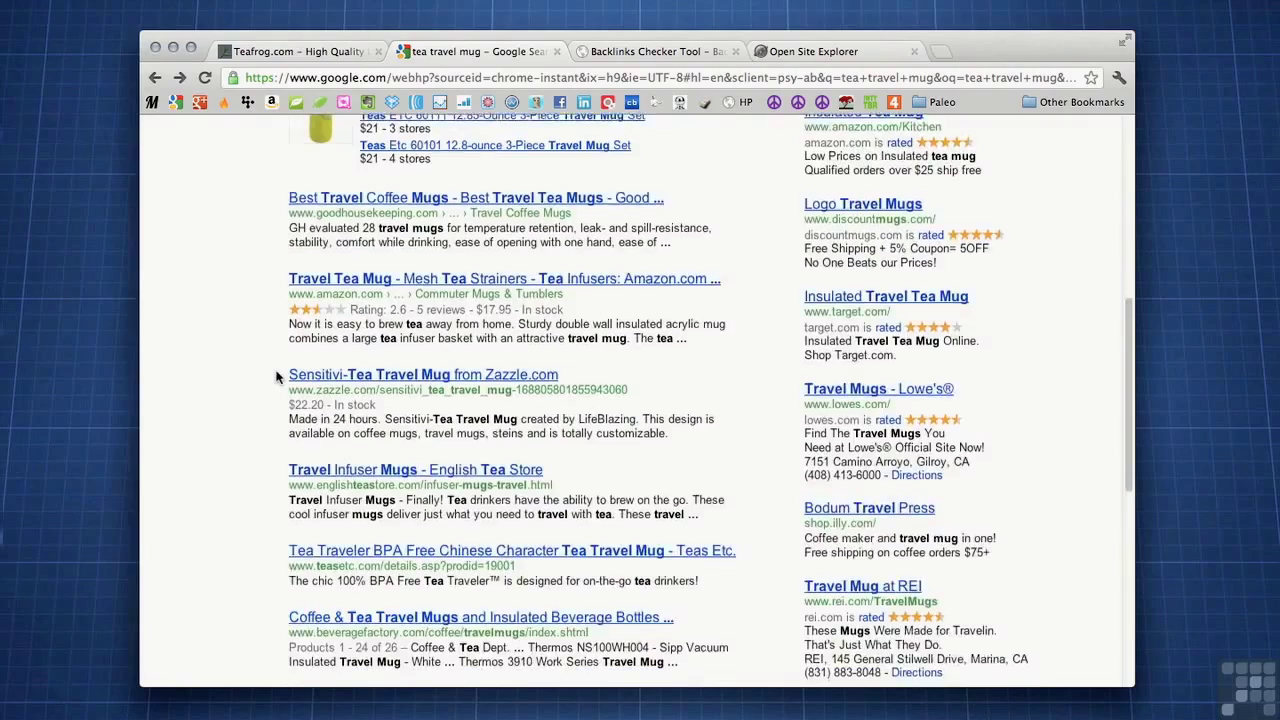
pyautogui.scroll(-2, 277, 377)
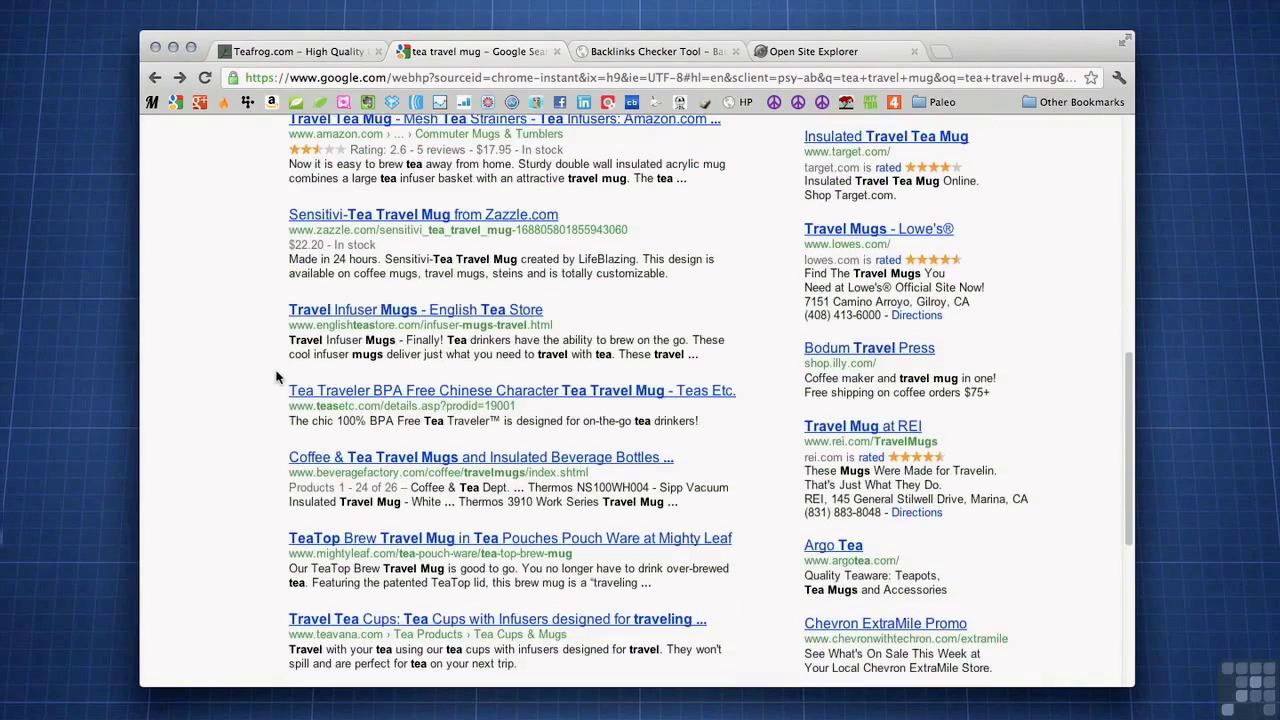
pyautogui.scroll(-2, 277, 377)
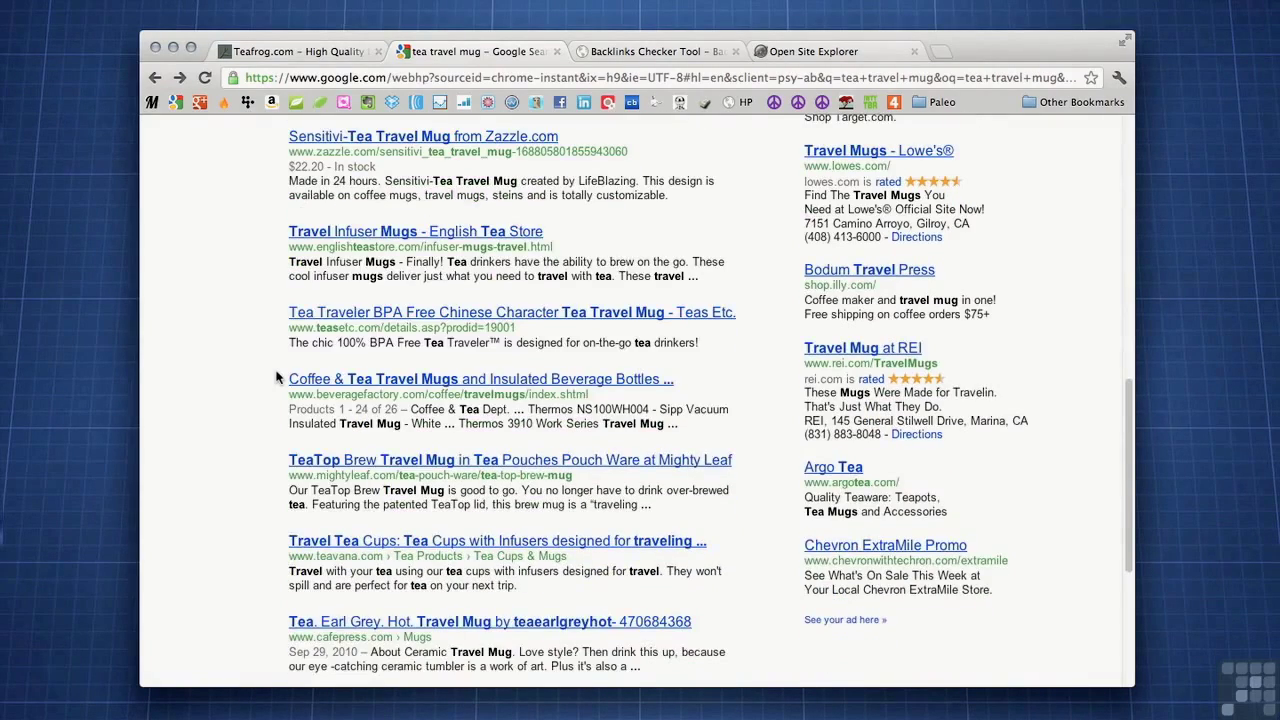
pyautogui.scroll(1, 277, 377)
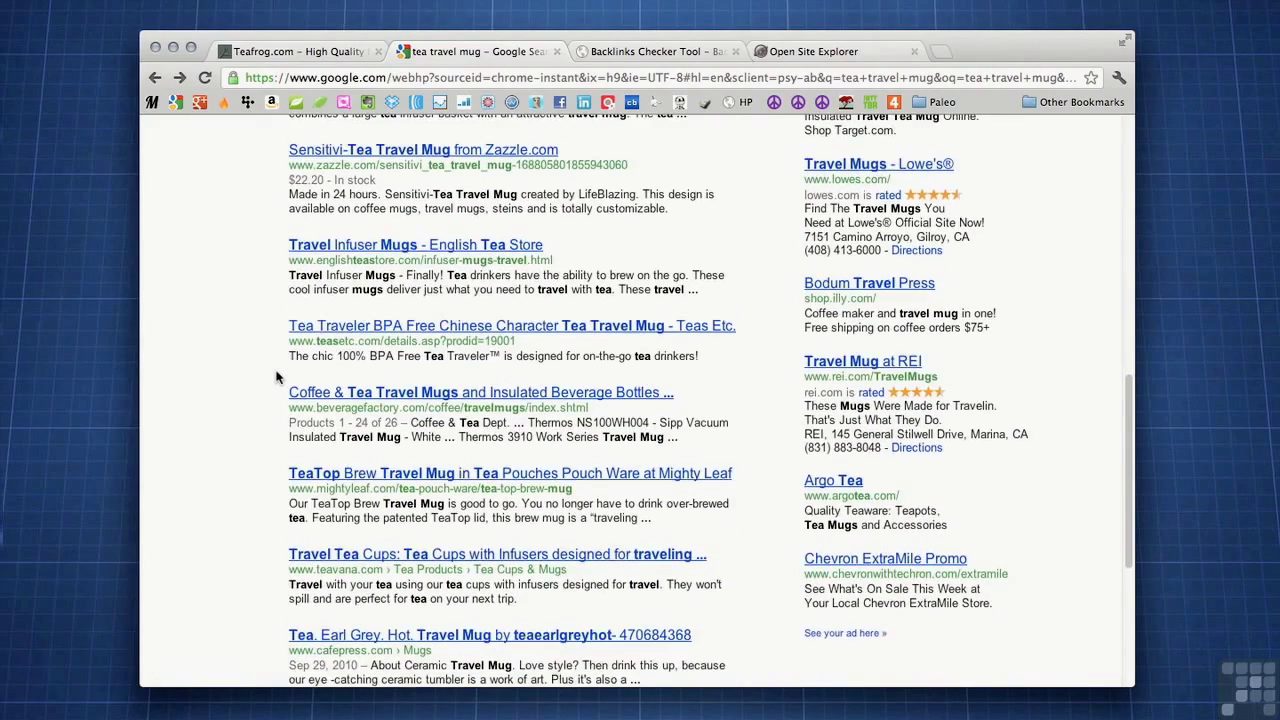
pyautogui.scroll(15, 277, 377)
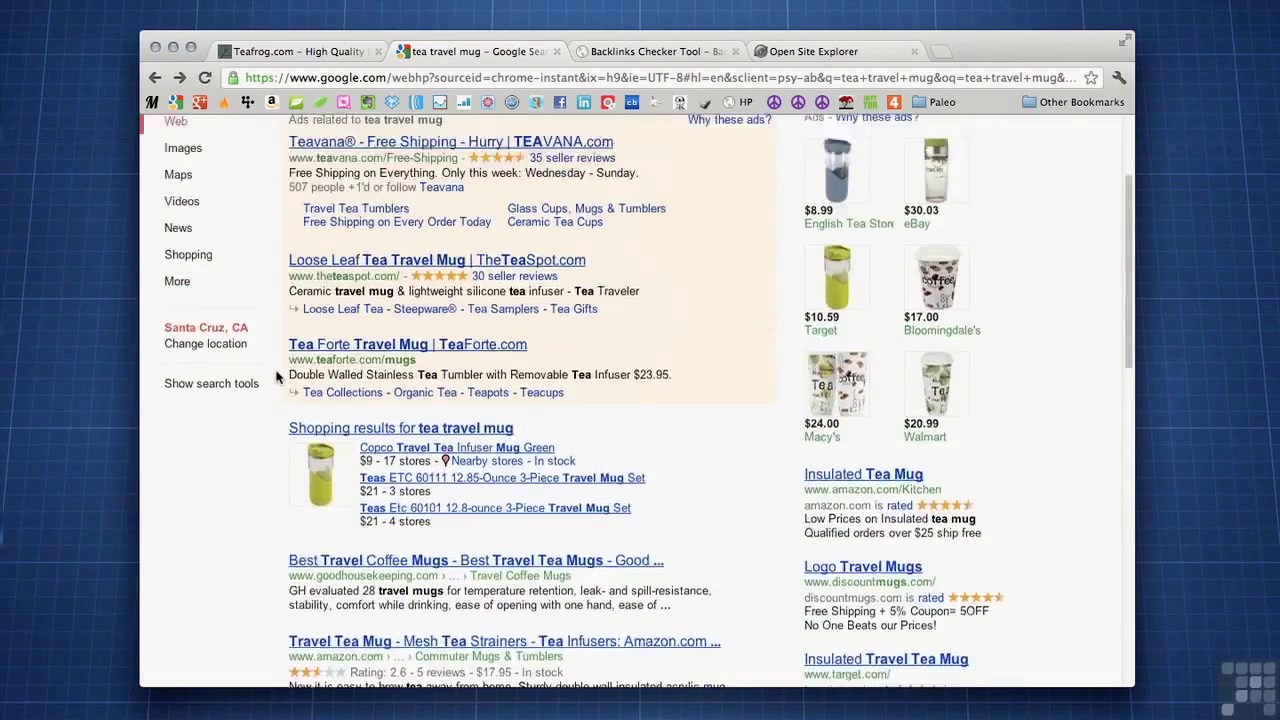
pyautogui.scroll(4, 277, 377)
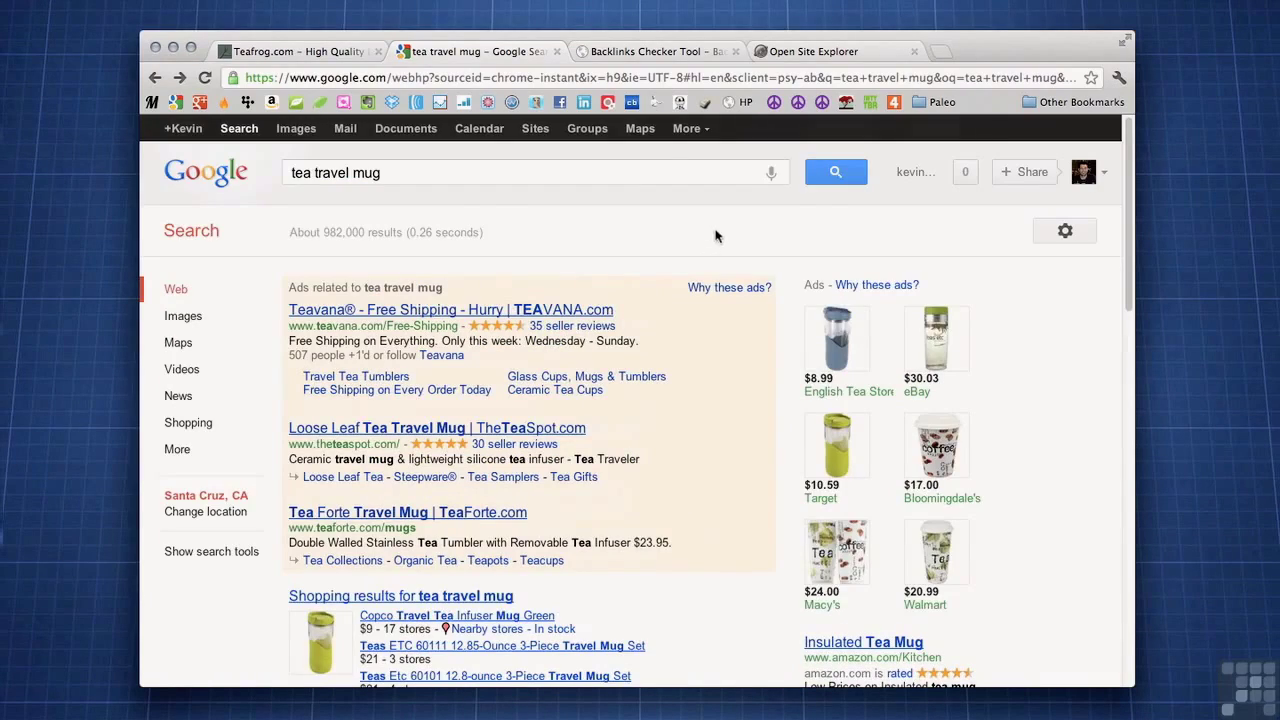
pyautogui.click(645, 51)
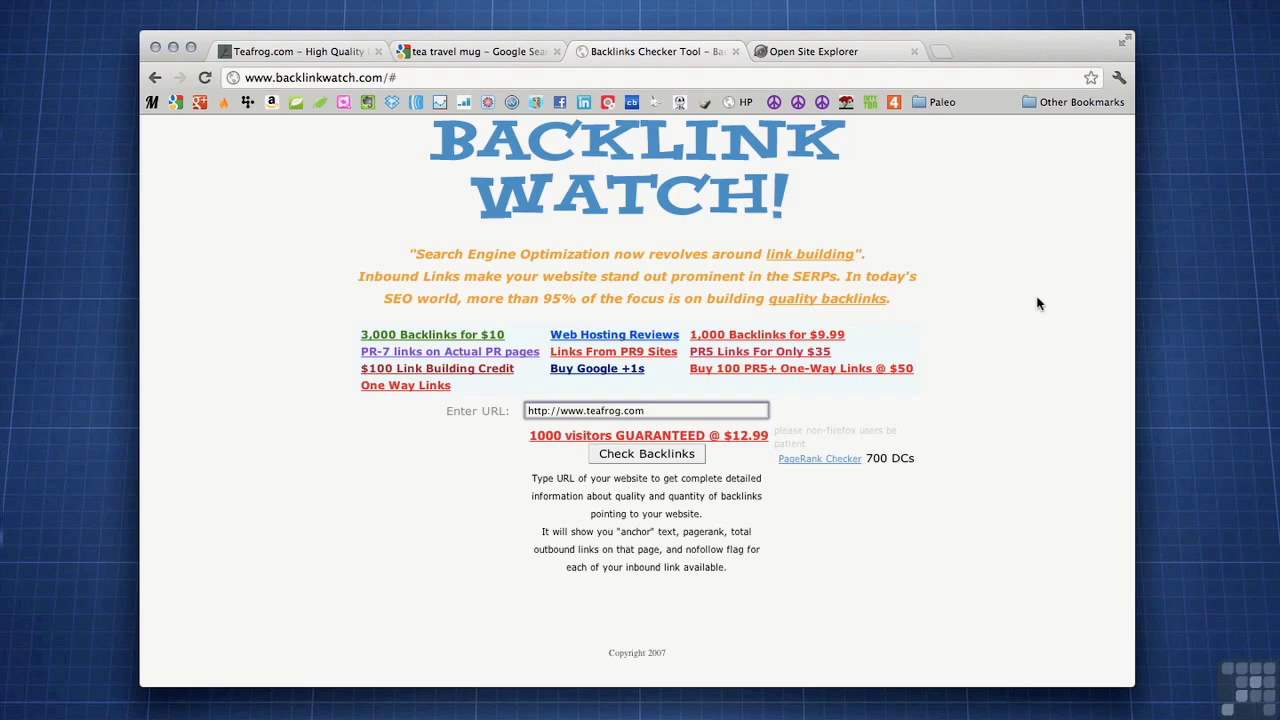
pyautogui.click(661, 455)
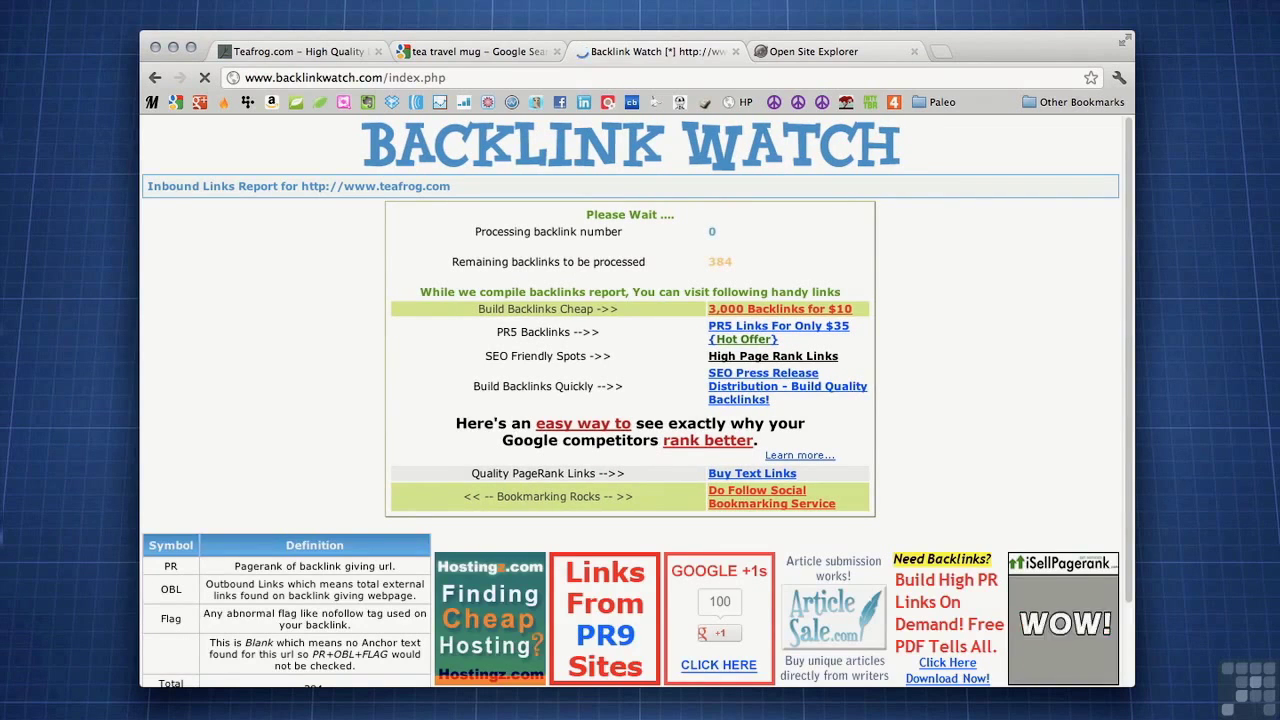
pyautogui.scroll(-3, 1000, 365)
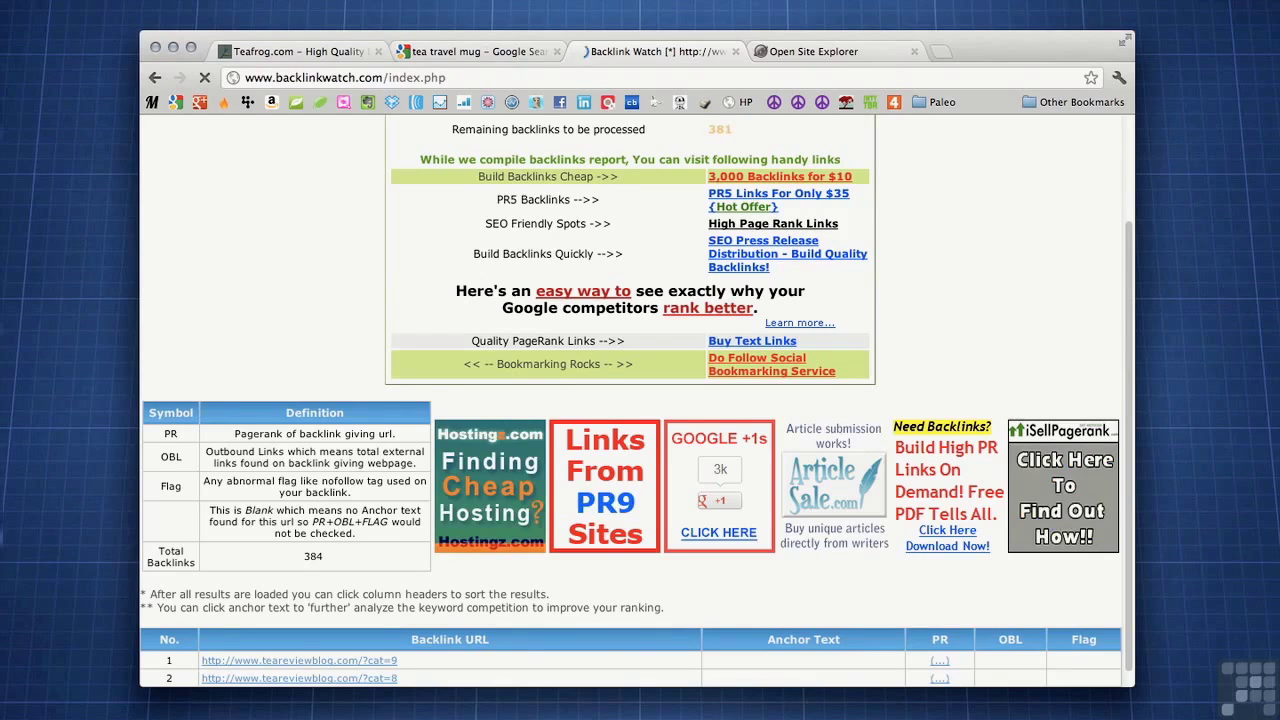
pyautogui.scroll(-1, 828, 318)
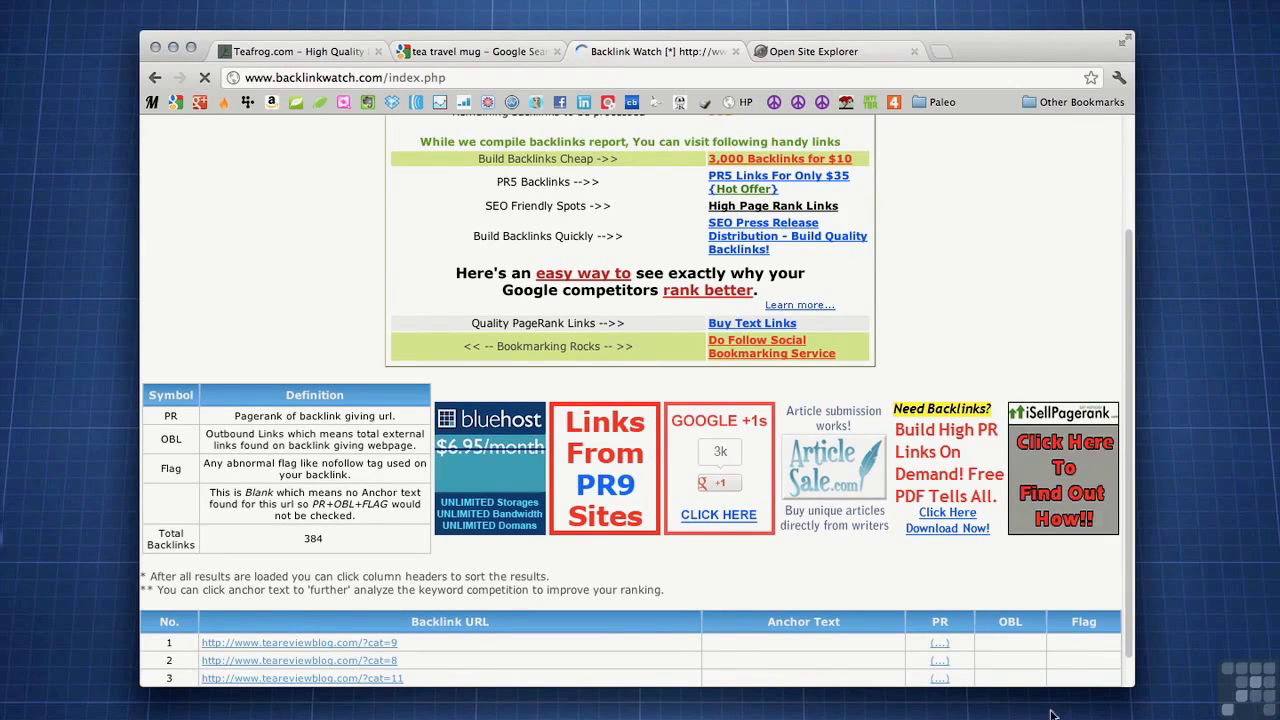
pyautogui.scroll(-2, 980, 465)
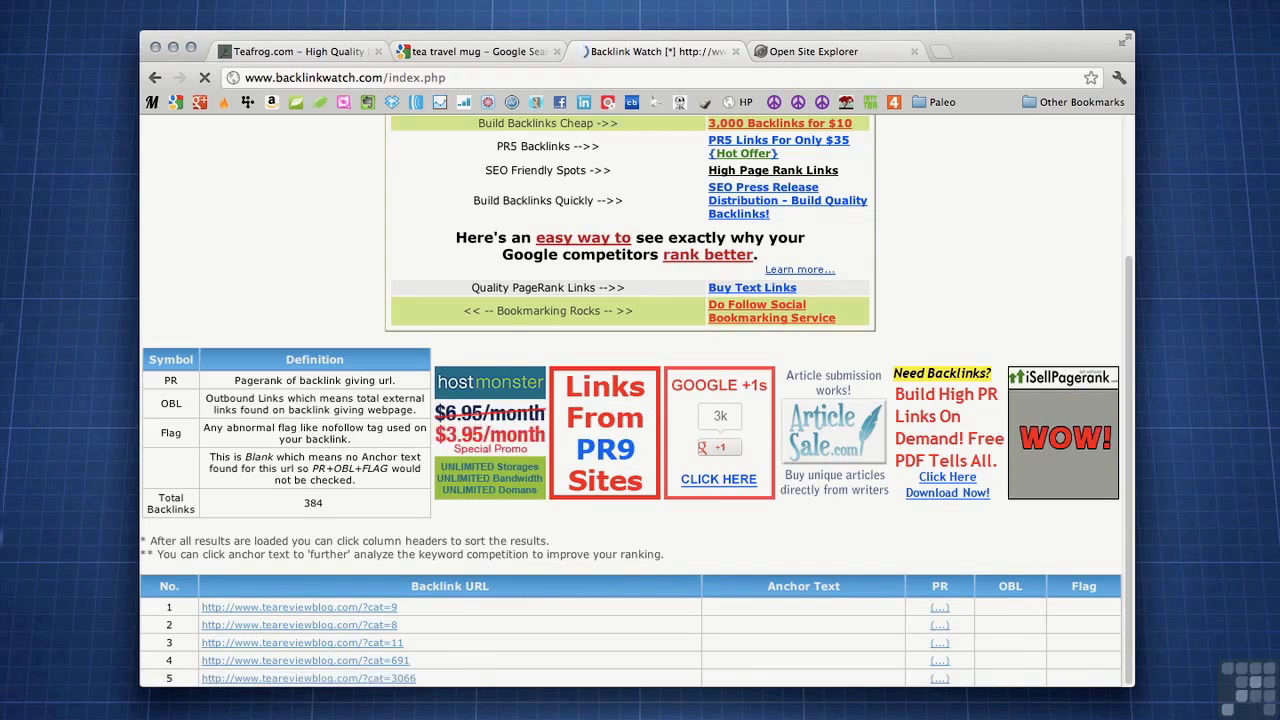
pyautogui.scroll(-3, 709, 563)
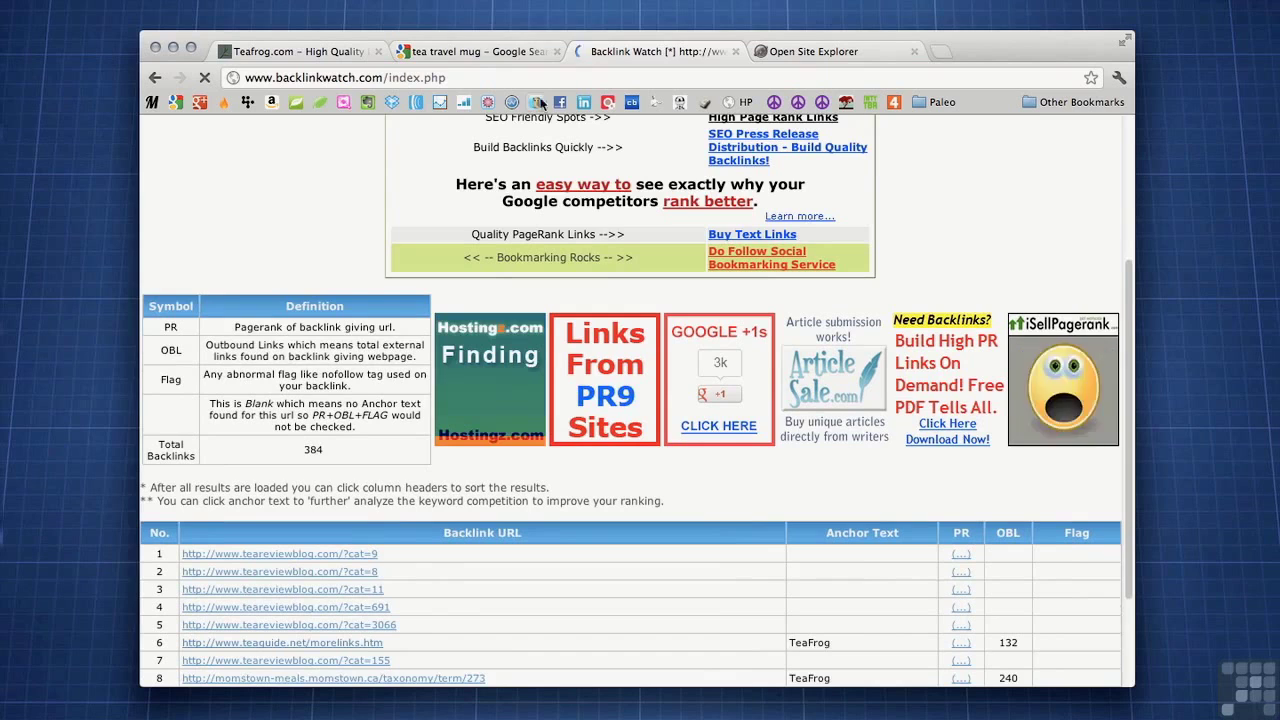
pyautogui.click(809, 52)
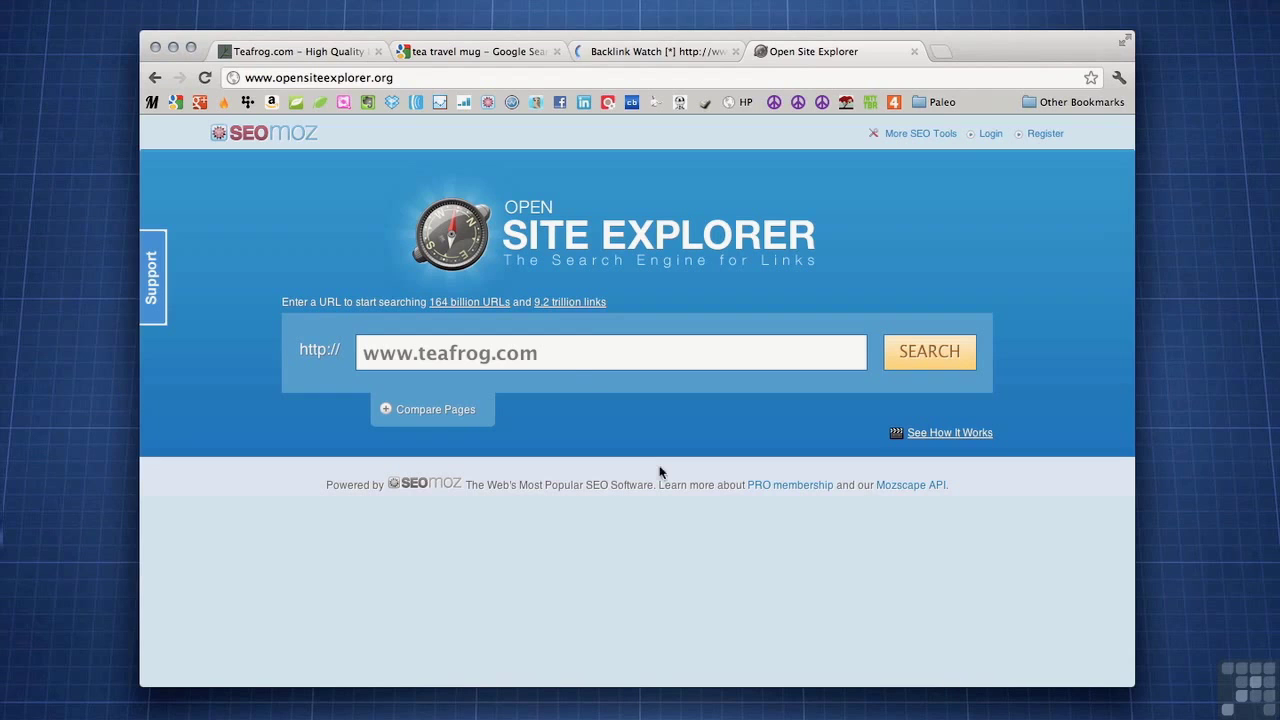
pyautogui.click(568, 353)
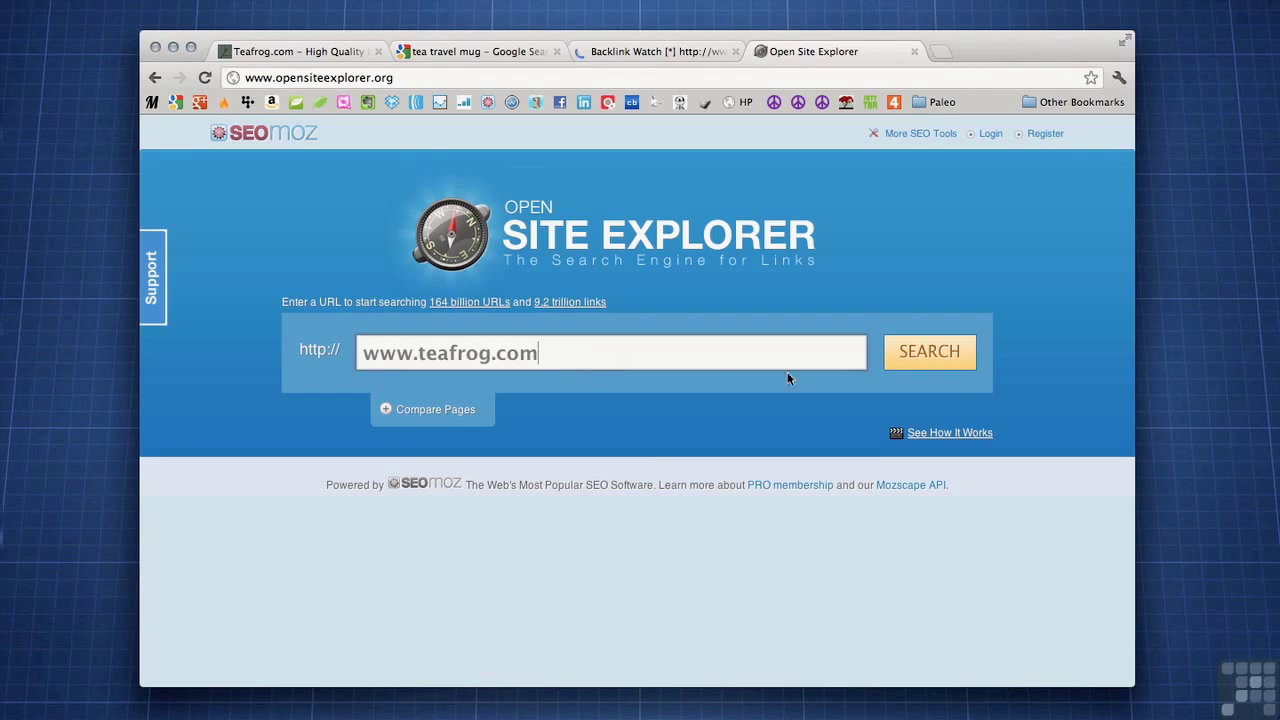
pyautogui.click(918, 355)
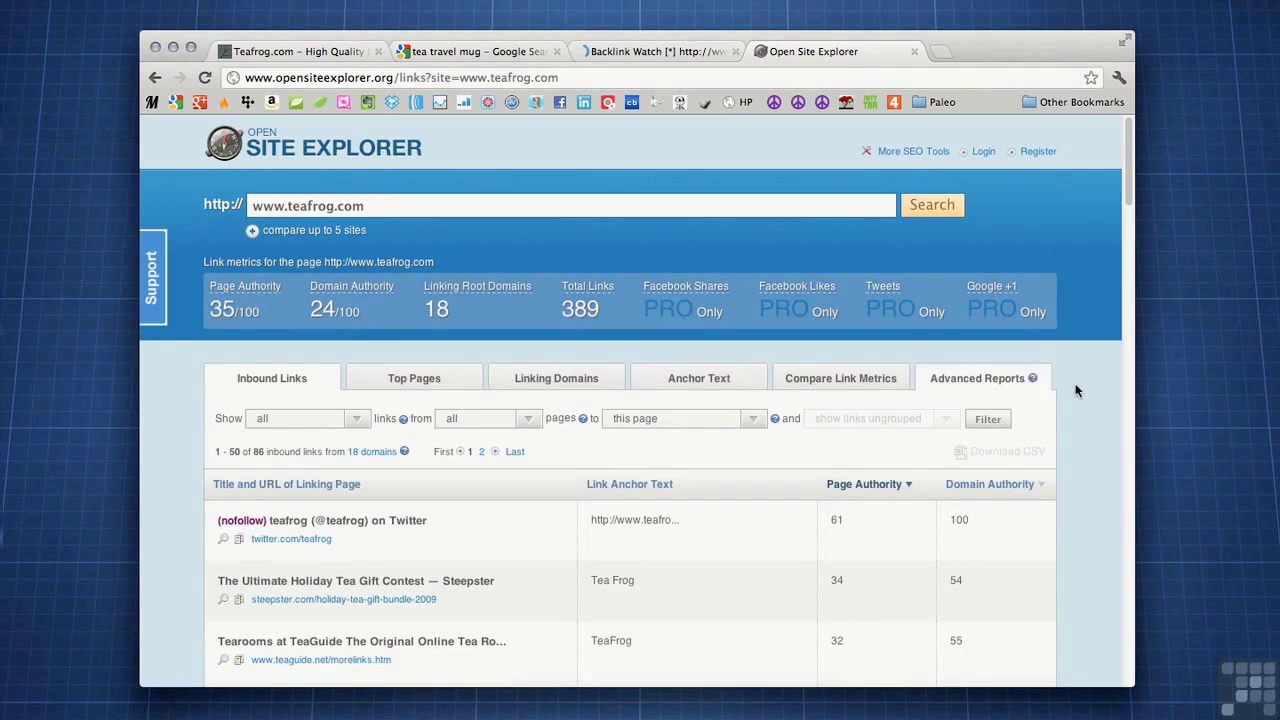
pyautogui.scroll(-5, 1076, 388)
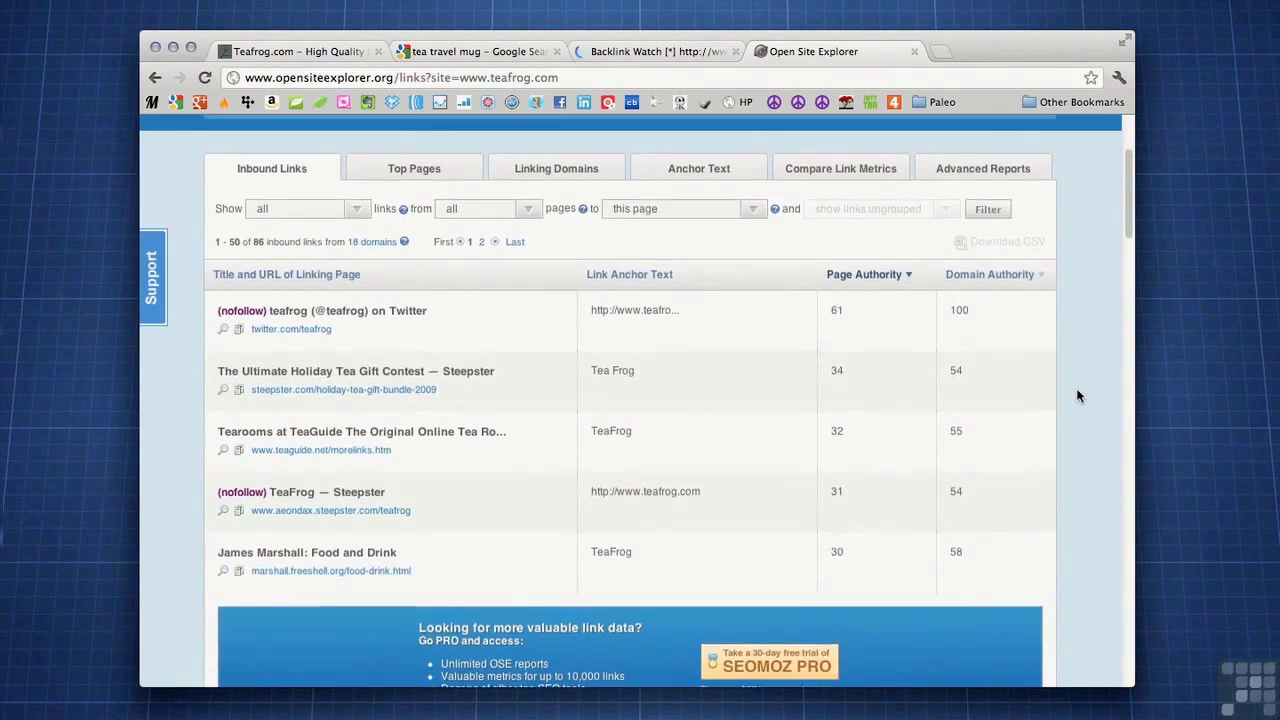
pyautogui.scroll(4, 1077, 393)
pyautogui.scroll(1, 1077, 396)
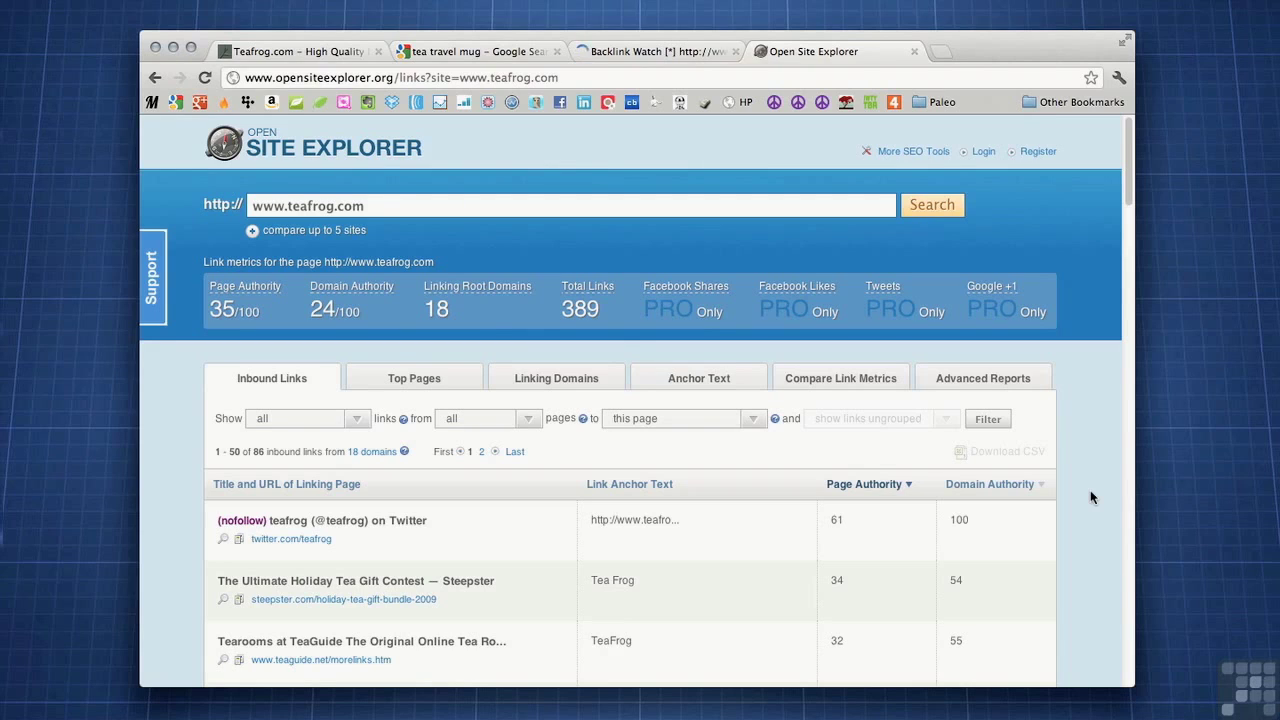
# Step: Filter the inbound links to show all links from only external pages to pages on this root domain
pyautogui.scroll(-5, 1090, 497)
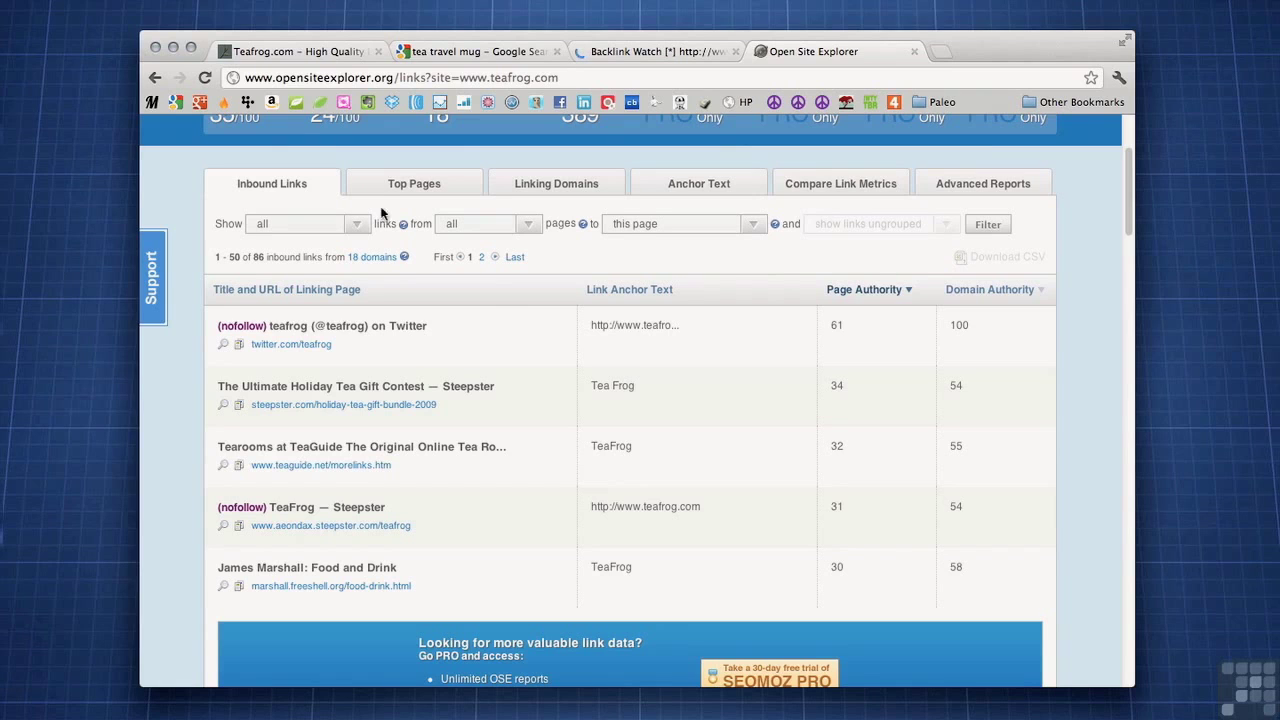
pyautogui.click(357, 226)
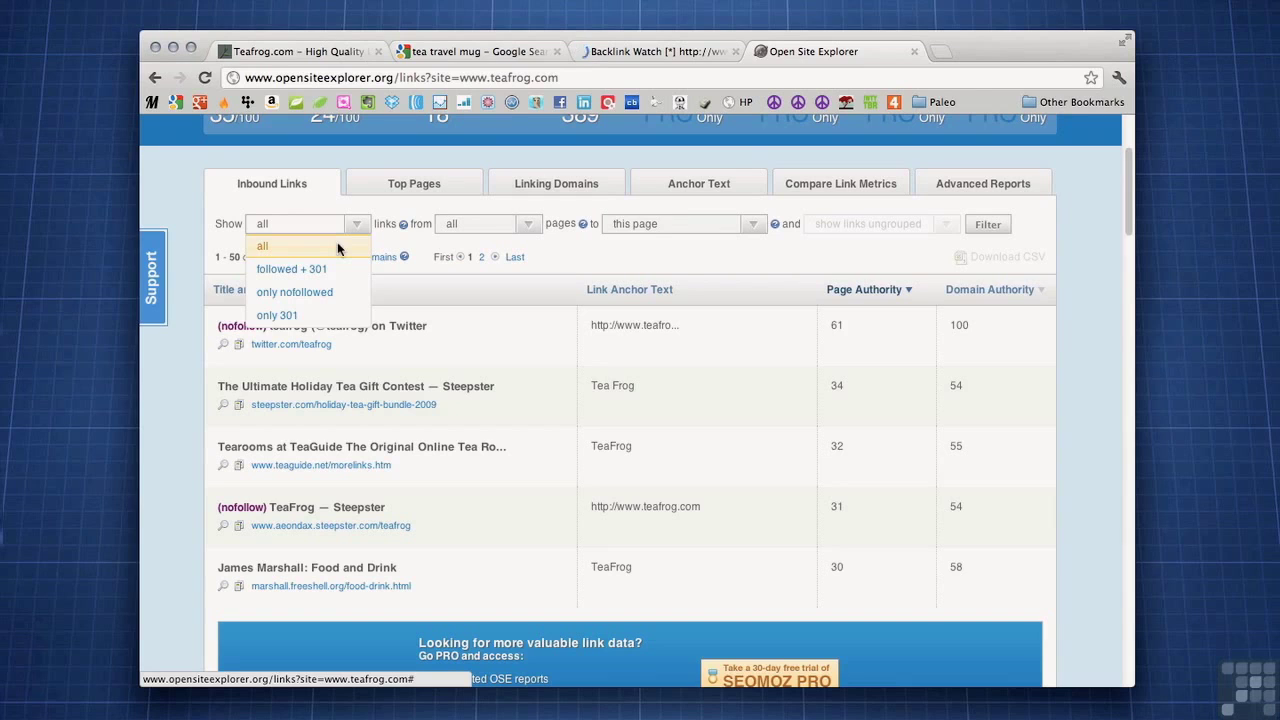
pyautogui.click(334, 246)
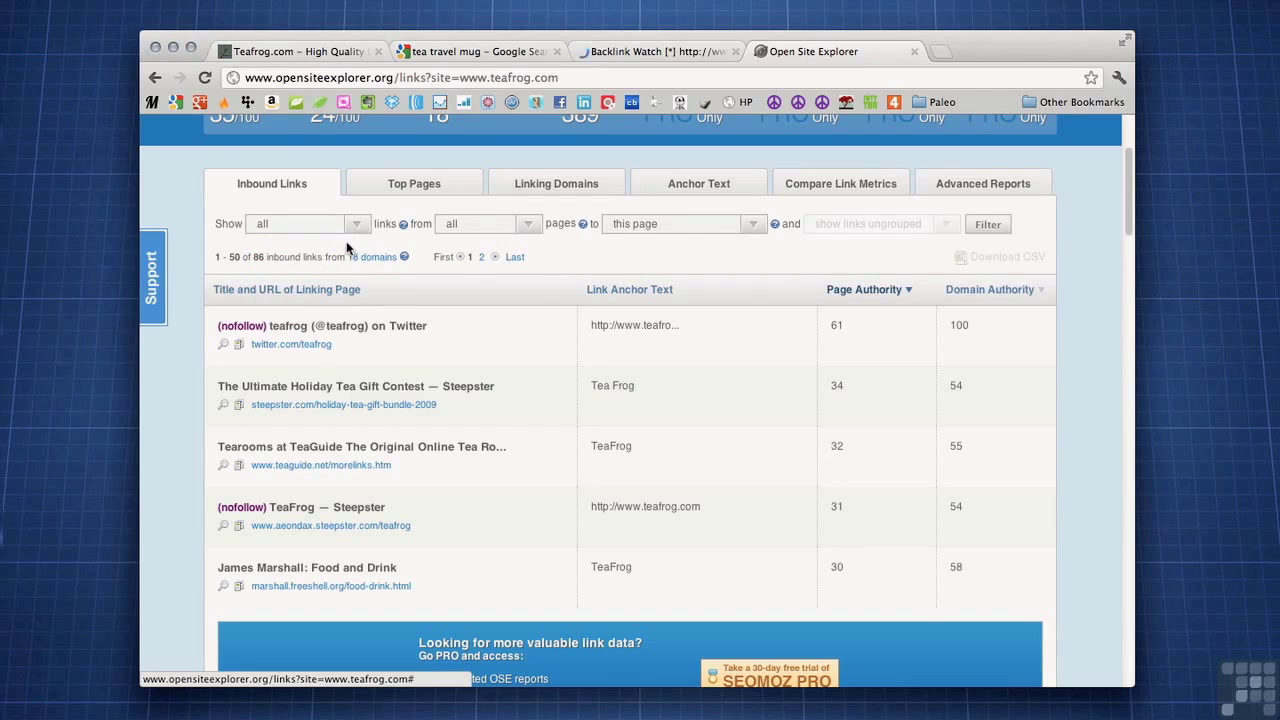
pyautogui.click(522, 226)
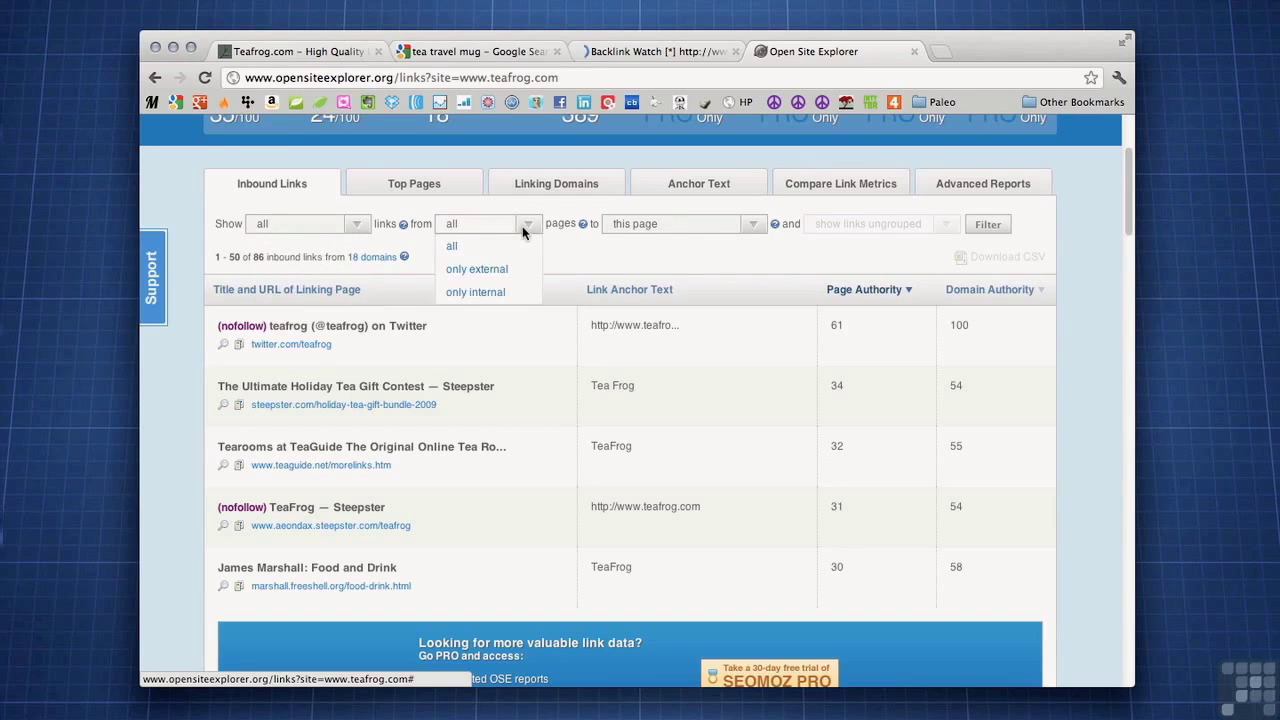
pyautogui.click(520, 270)
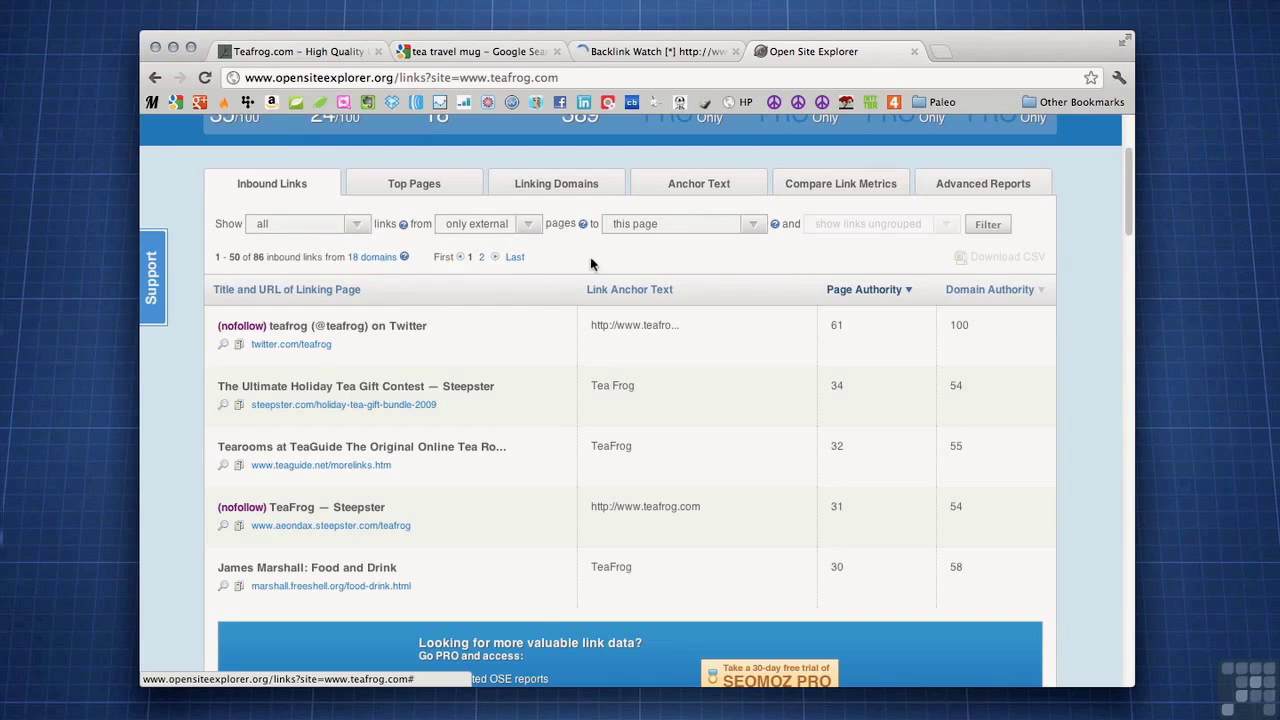
pyautogui.click(753, 226)
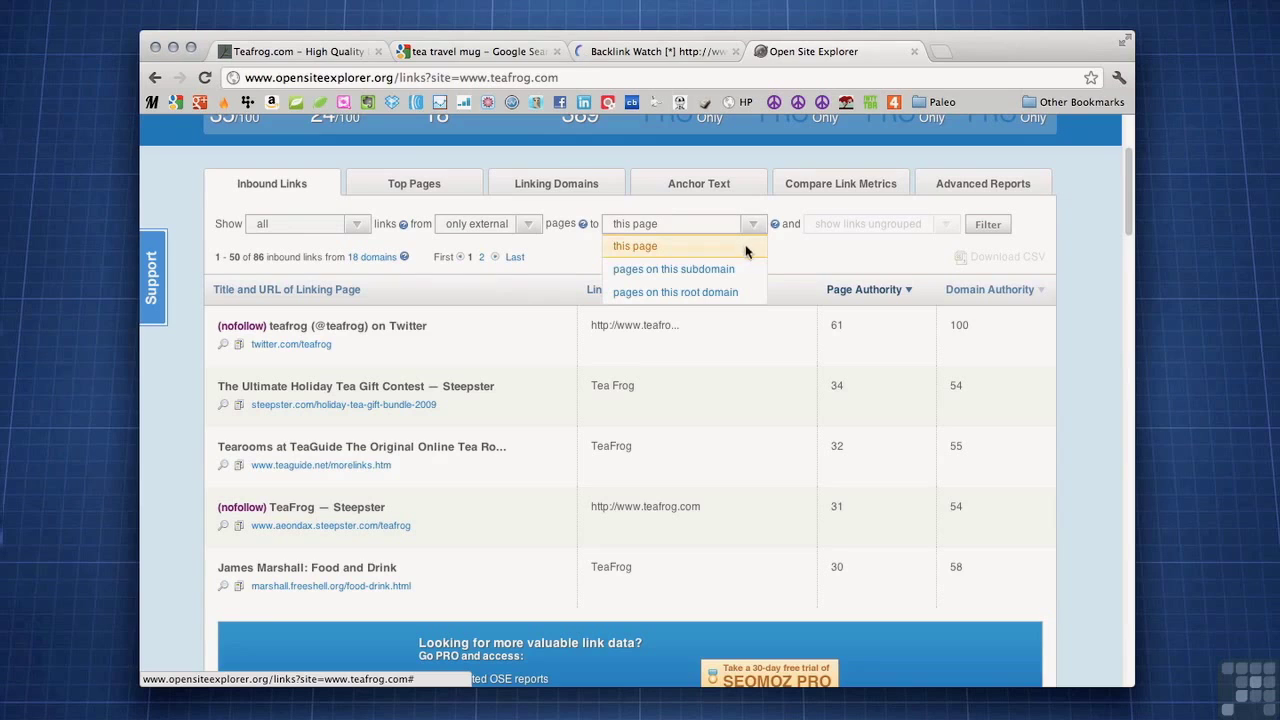
pyautogui.click(740, 291)
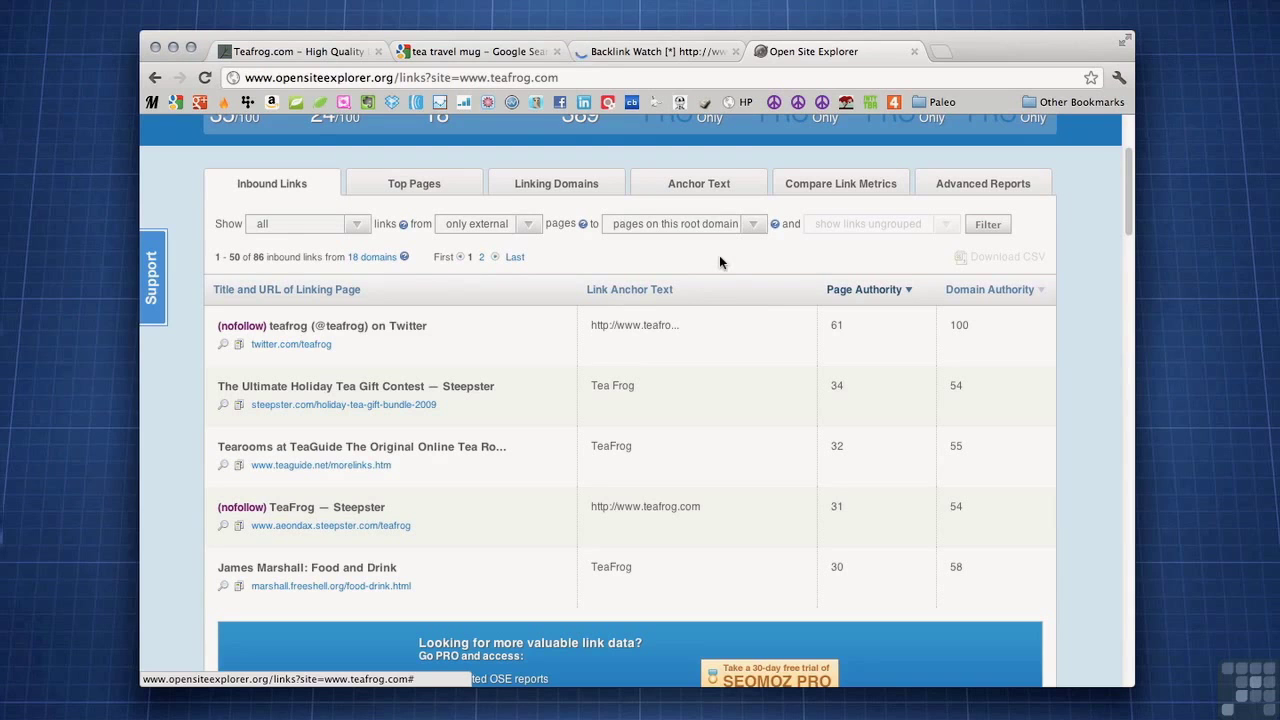
pyautogui.click(986, 226)
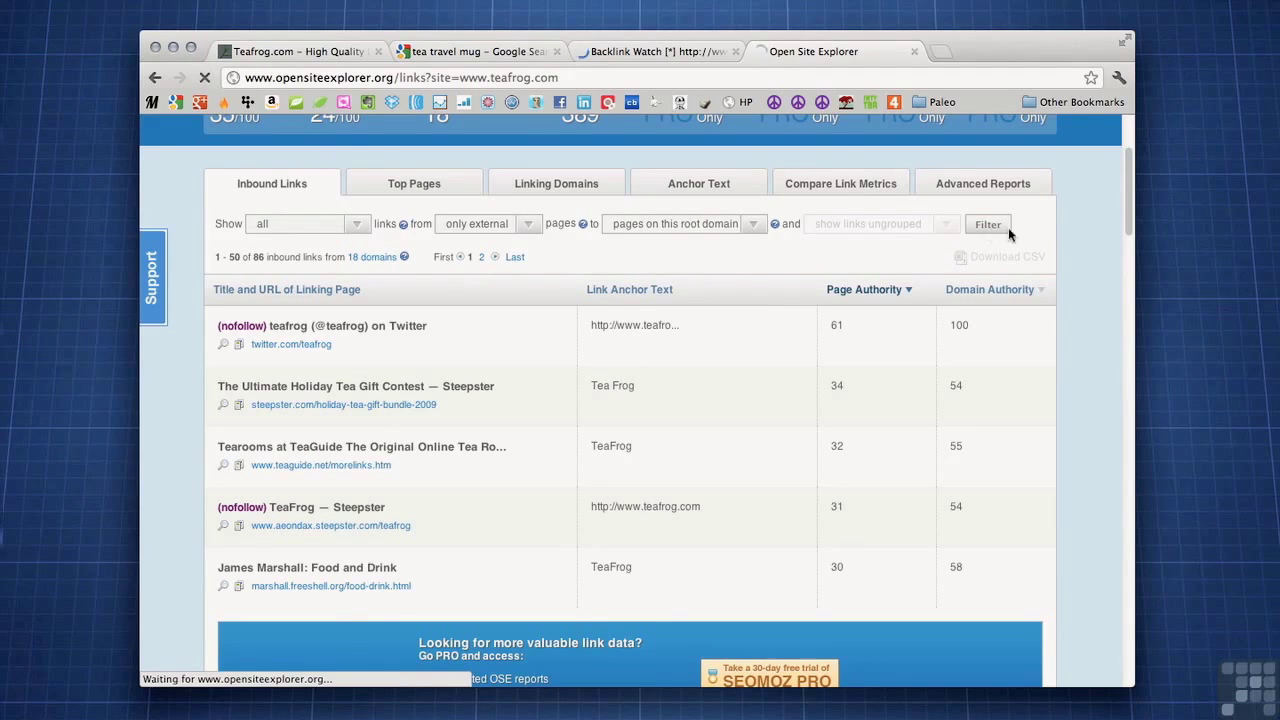
# Step: Examine the filtered external links, checking linking pages, anchor text, page authority and domain authority
pyautogui.scroll(-3, 1092, 402)
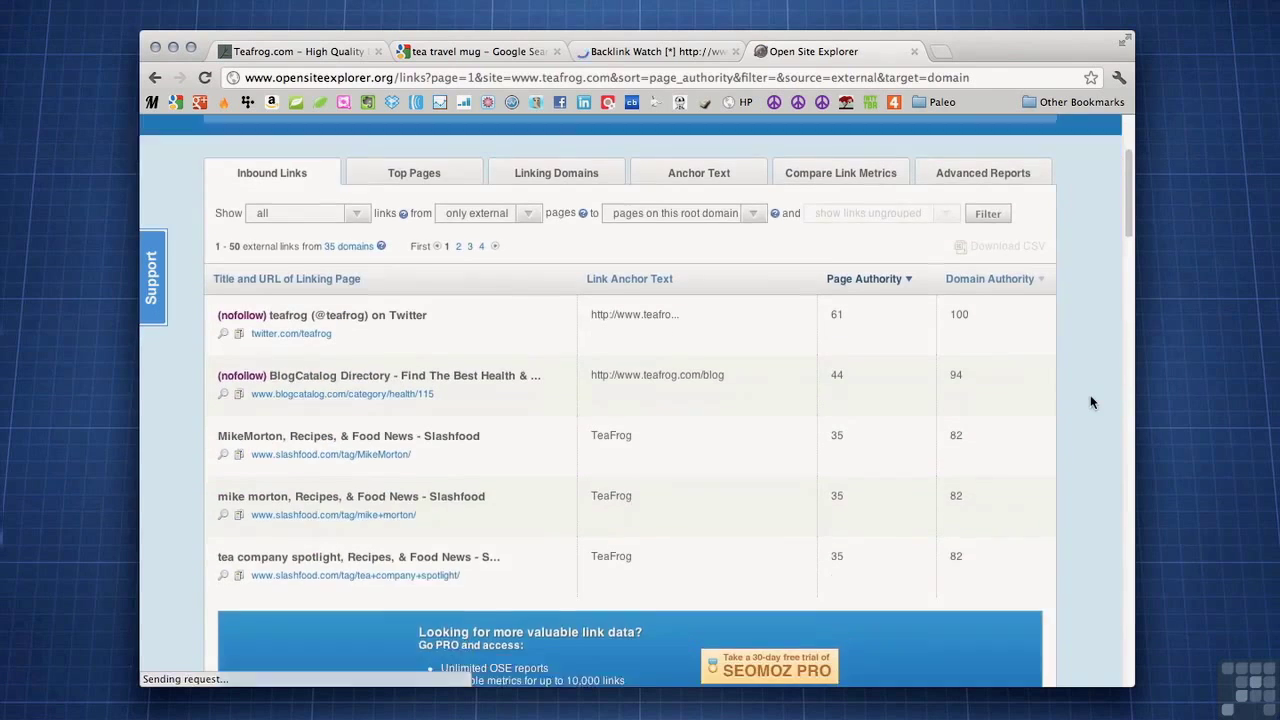
pyautogui.scroll(-1, 1089, 472)
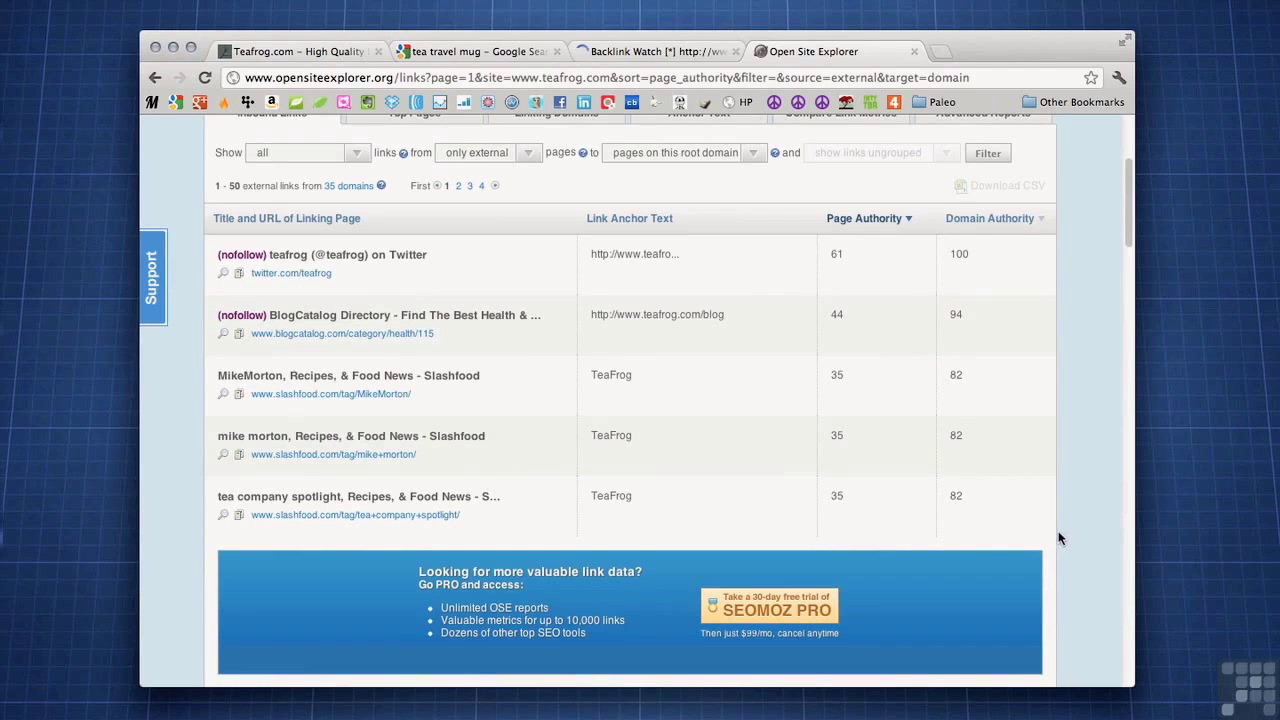
pyautogui.scroll(-4, 1057, 541)
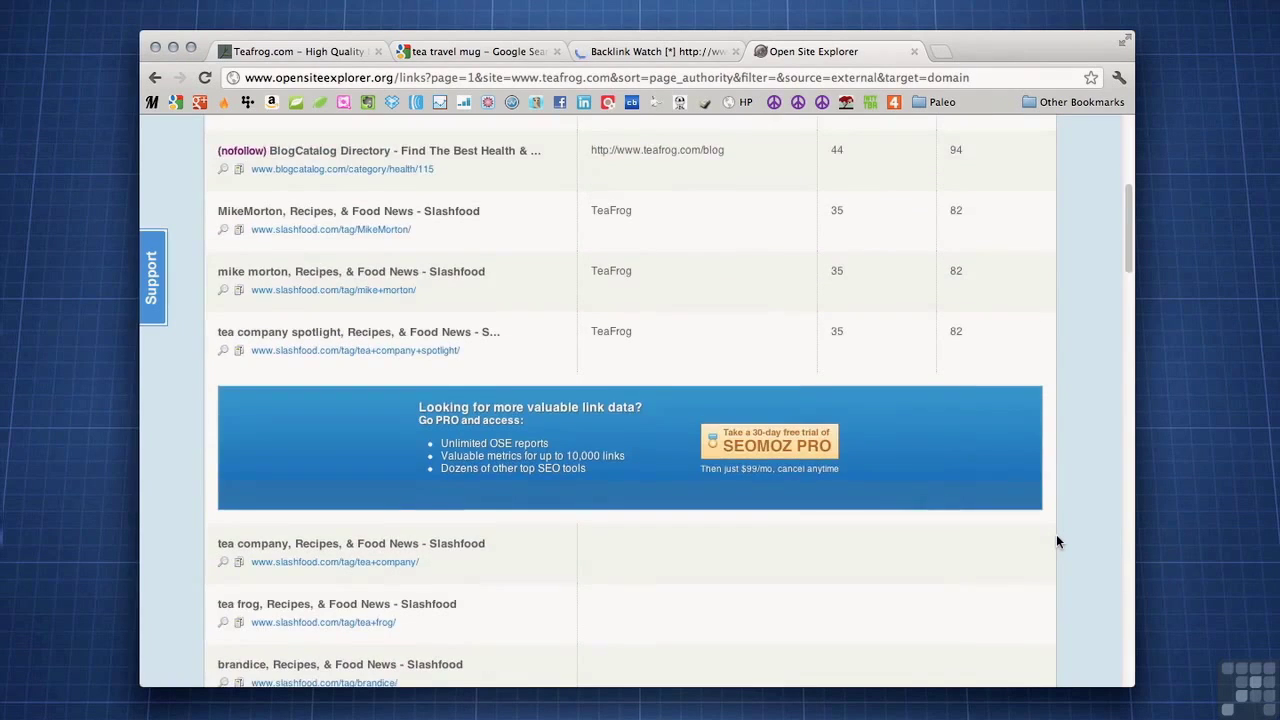
pyautogui.scroll(-5, 1057, 541)
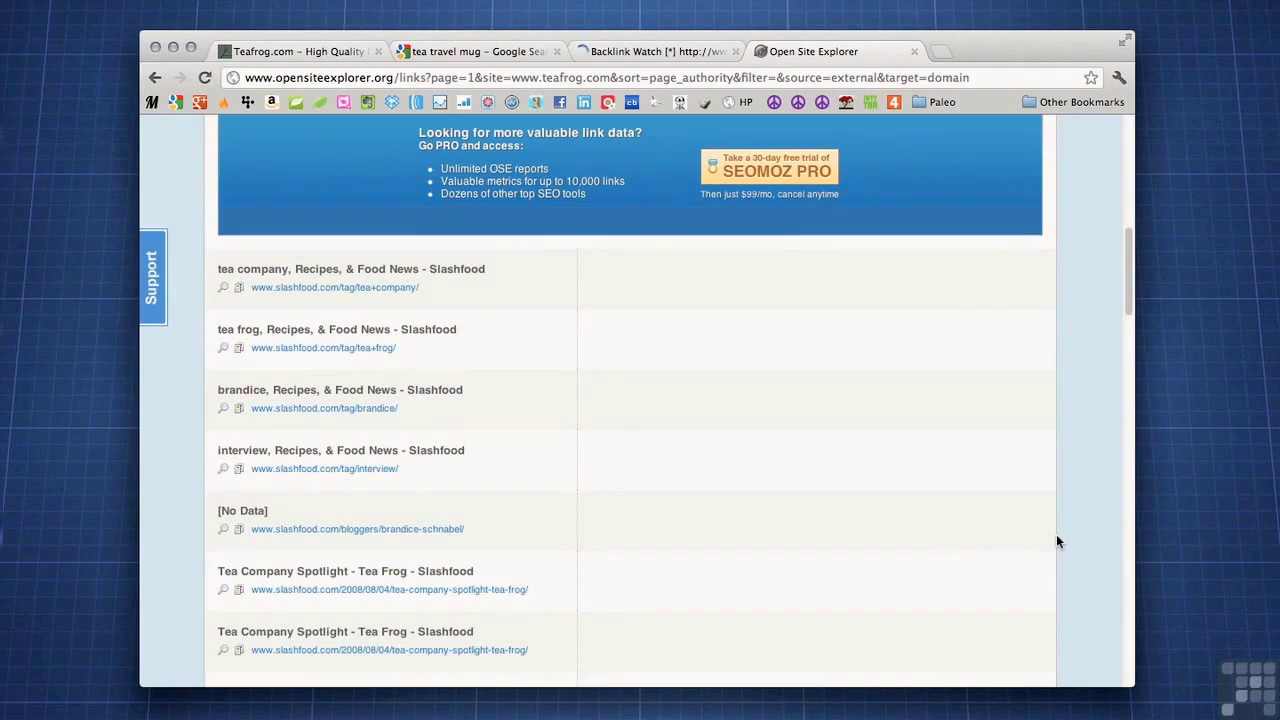
pyautogui.scroll(-5, 1057, 541)
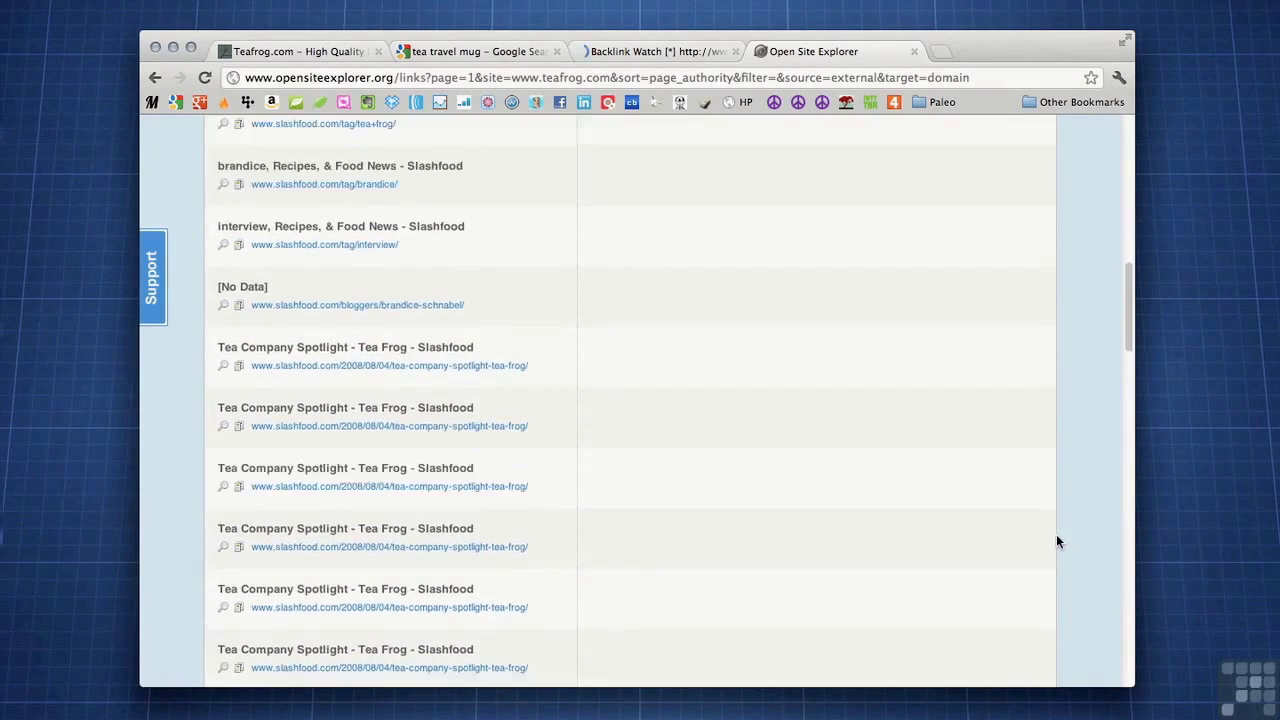
pyautogui.scroll(15, 1057, 541)
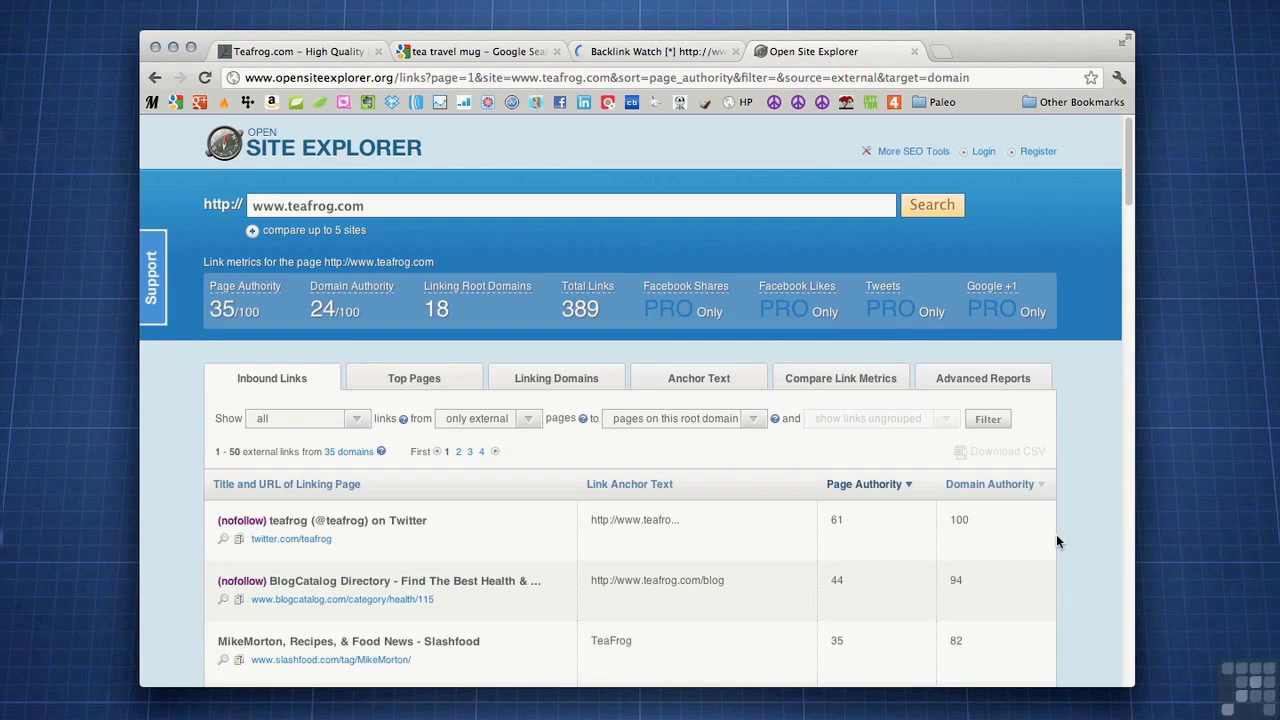
pyautogui.click(462, 53)
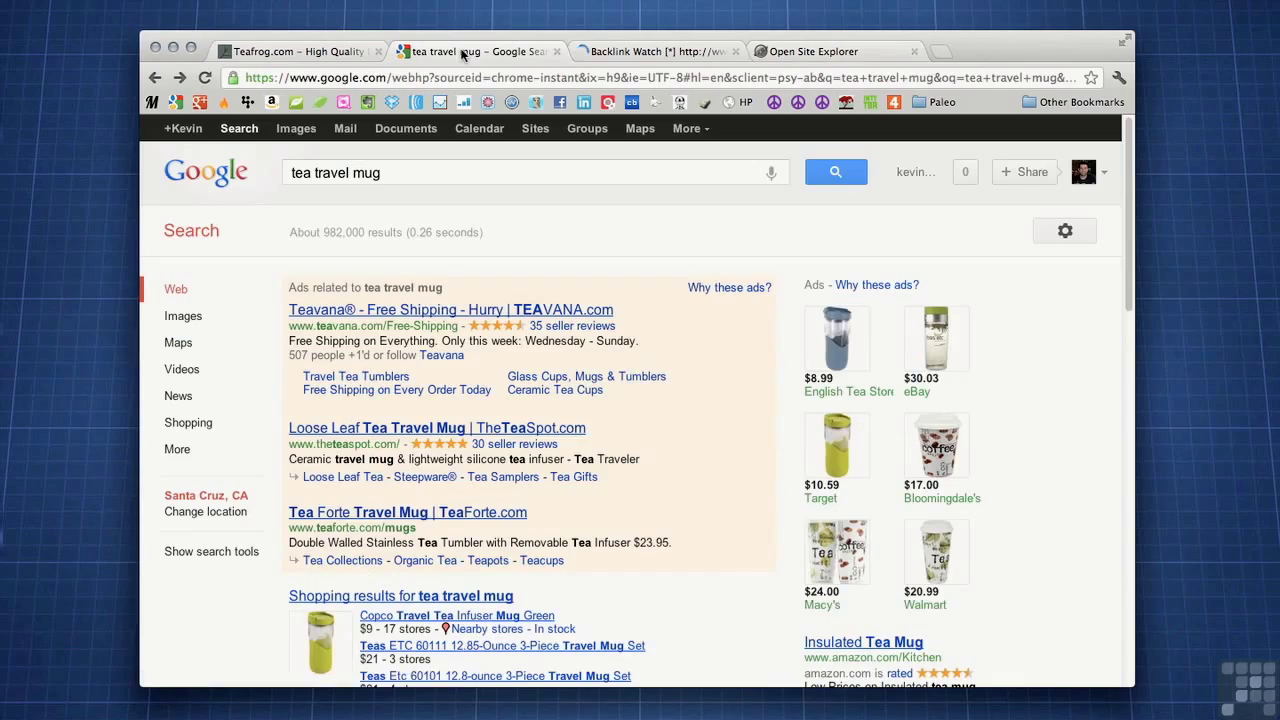
pyautogui.scroll(-5, 676, 378)
pyautogui.scroll(-8, 676, 378)
pyautogui.scroll(-4, 676, 378)
pyautogui.scroll(-2, 676, 378)
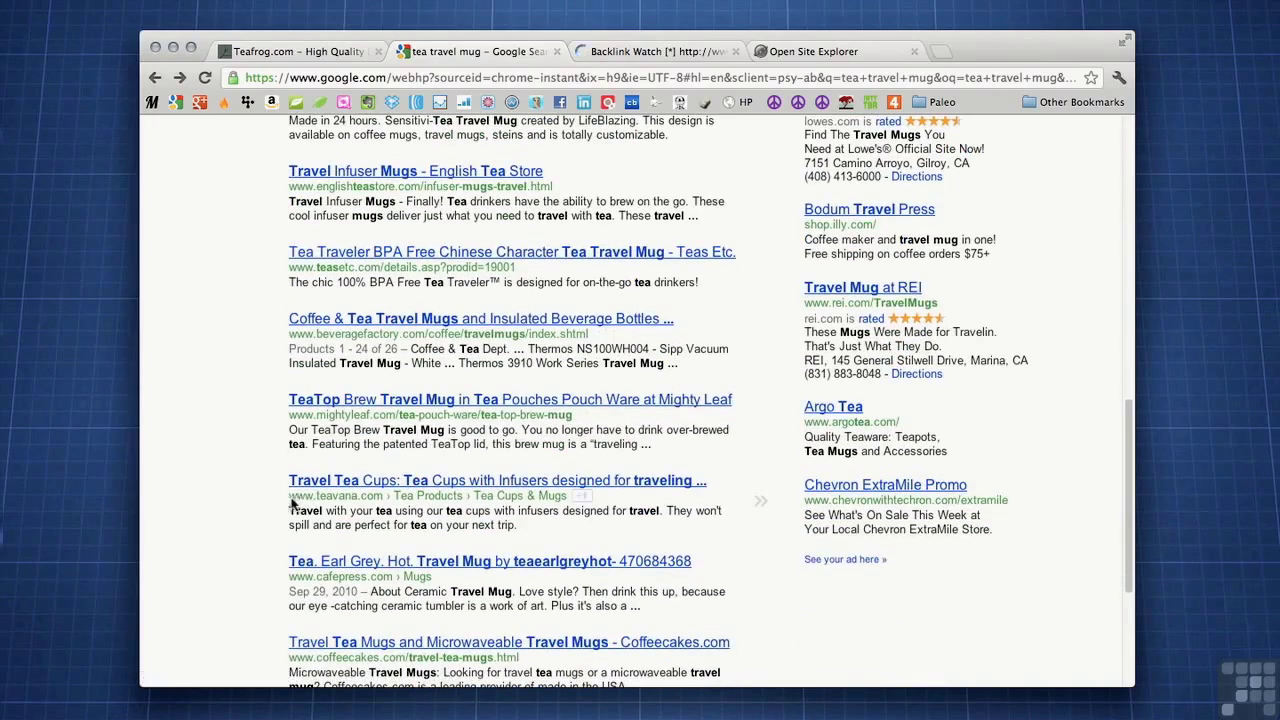
pyautogui.moveTo(295, 498); pyautogui.dragTo(381, 500)
pyautogui.press('super+c')
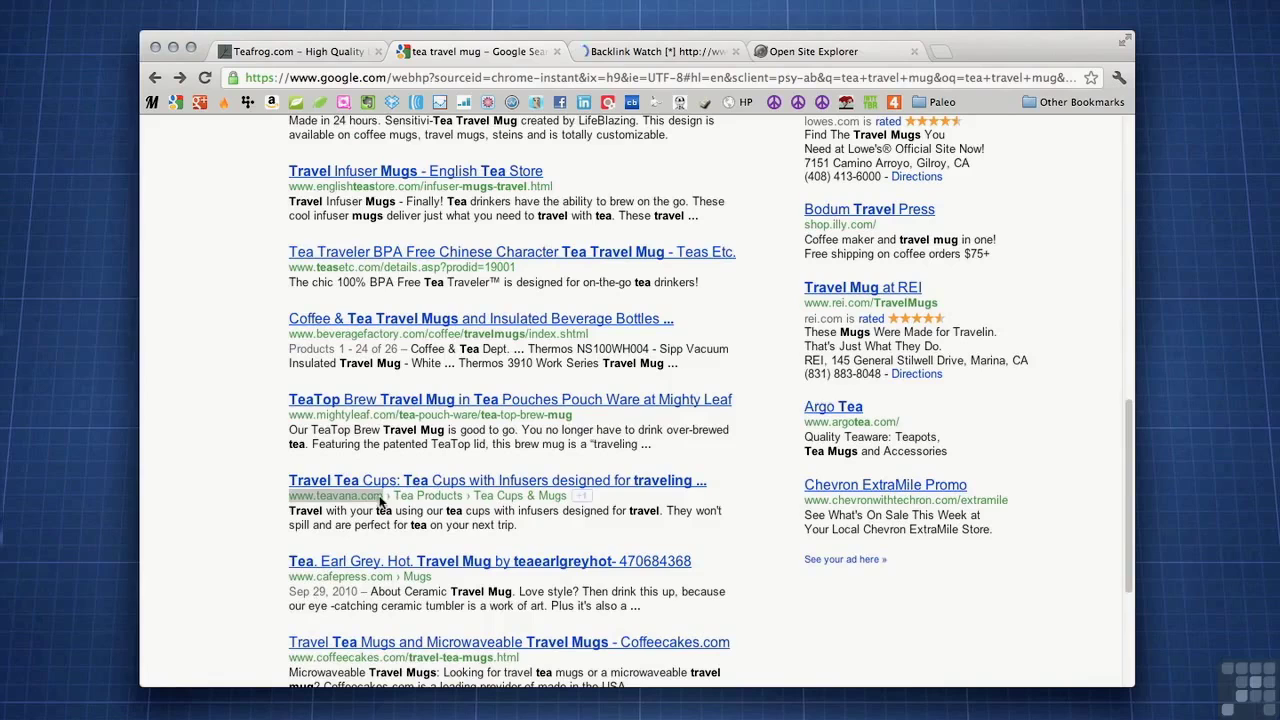
pyautogui.click(818, 51)
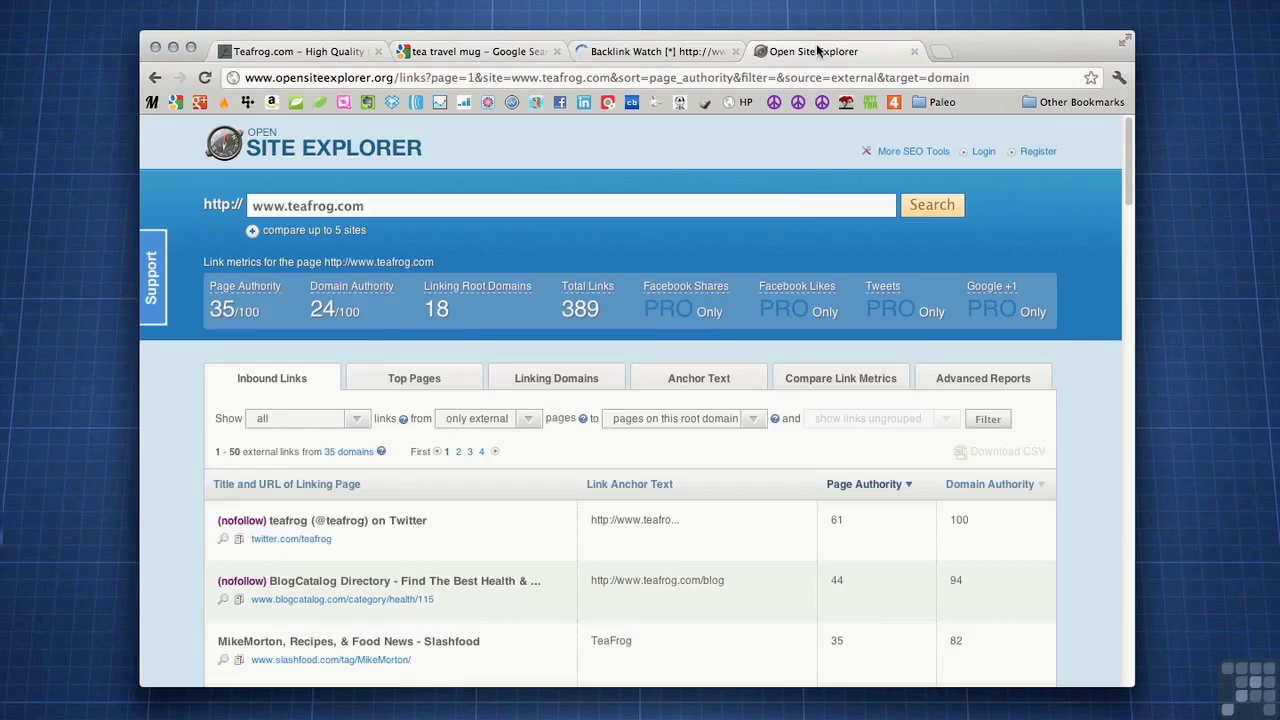
pyautogui.click(335, 232)
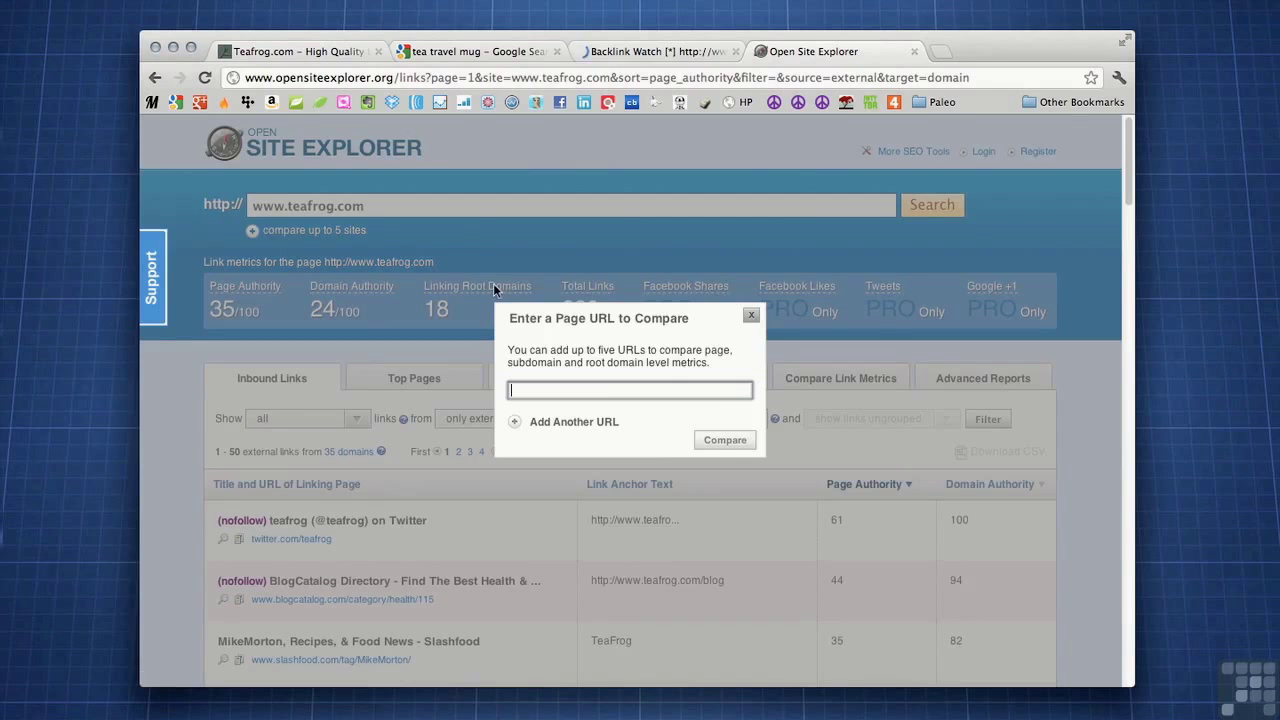
pyautogui.press('super+v')
pyautogui.click(722, 440)
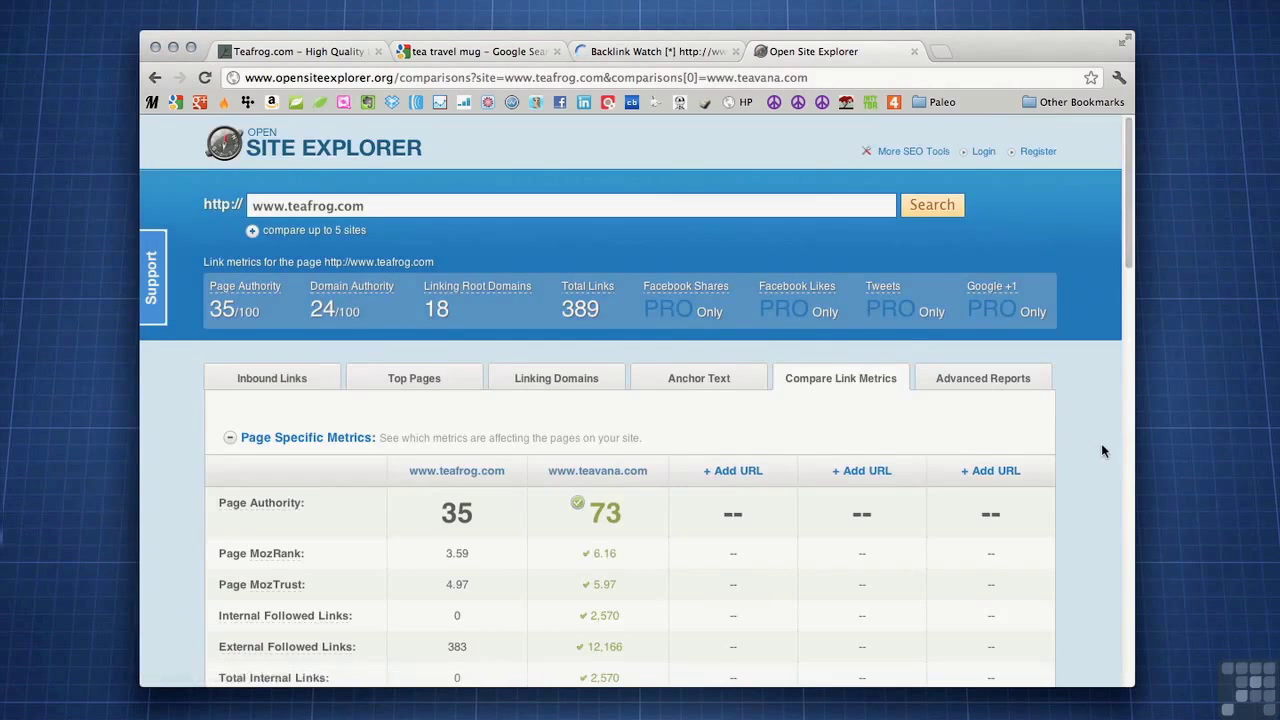
pyautogui.scroll(-5, 1102, 445)
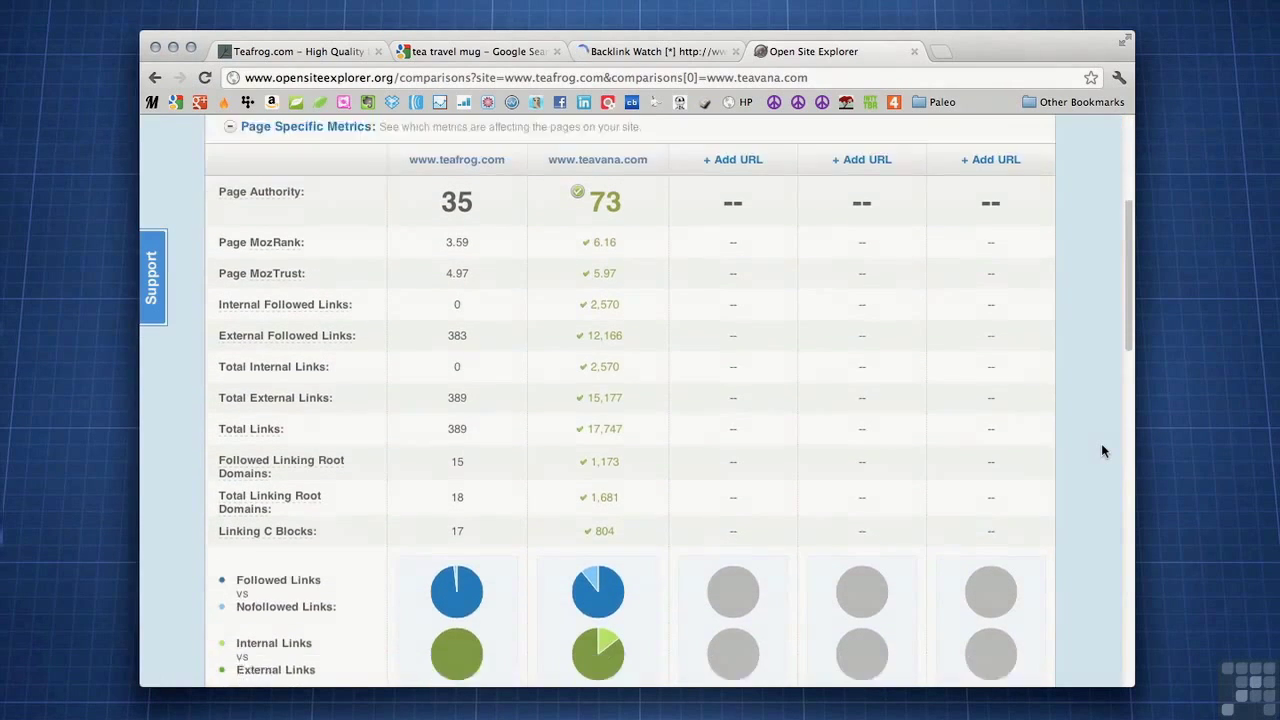
pyautogui.scroll(-1, 1101, 443)
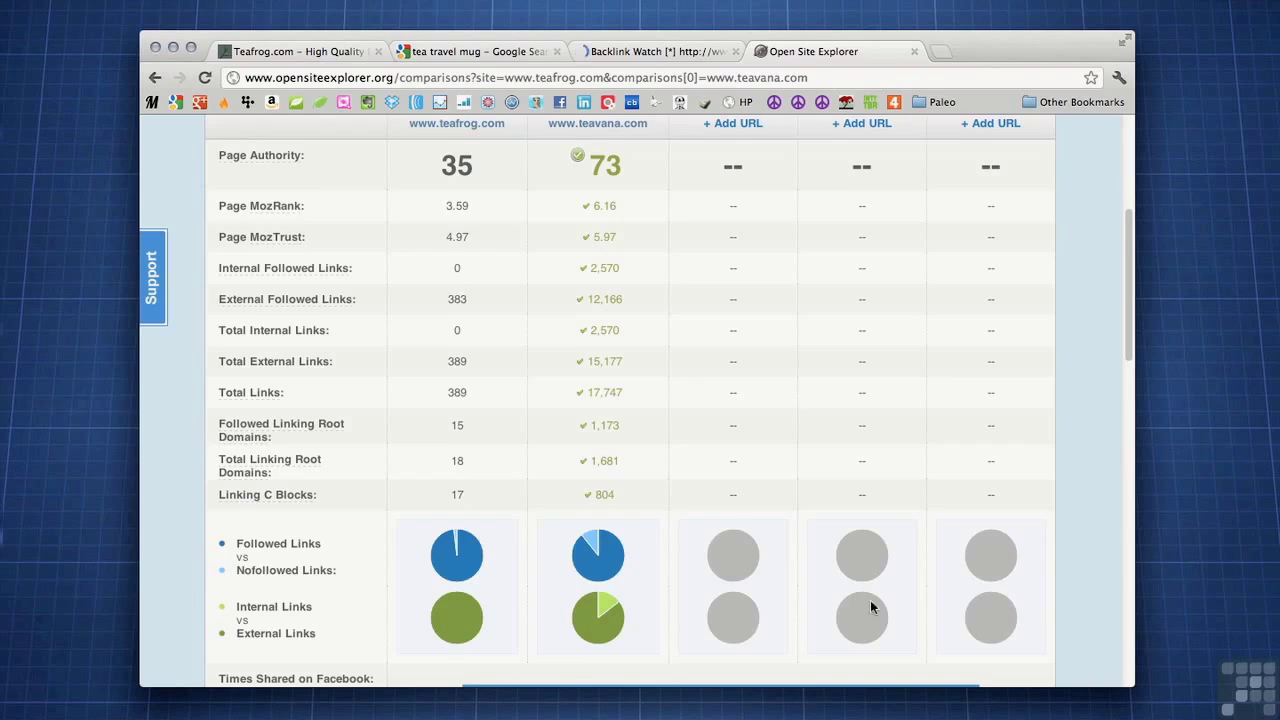
pyautogui.scroll(4, 870, 606)
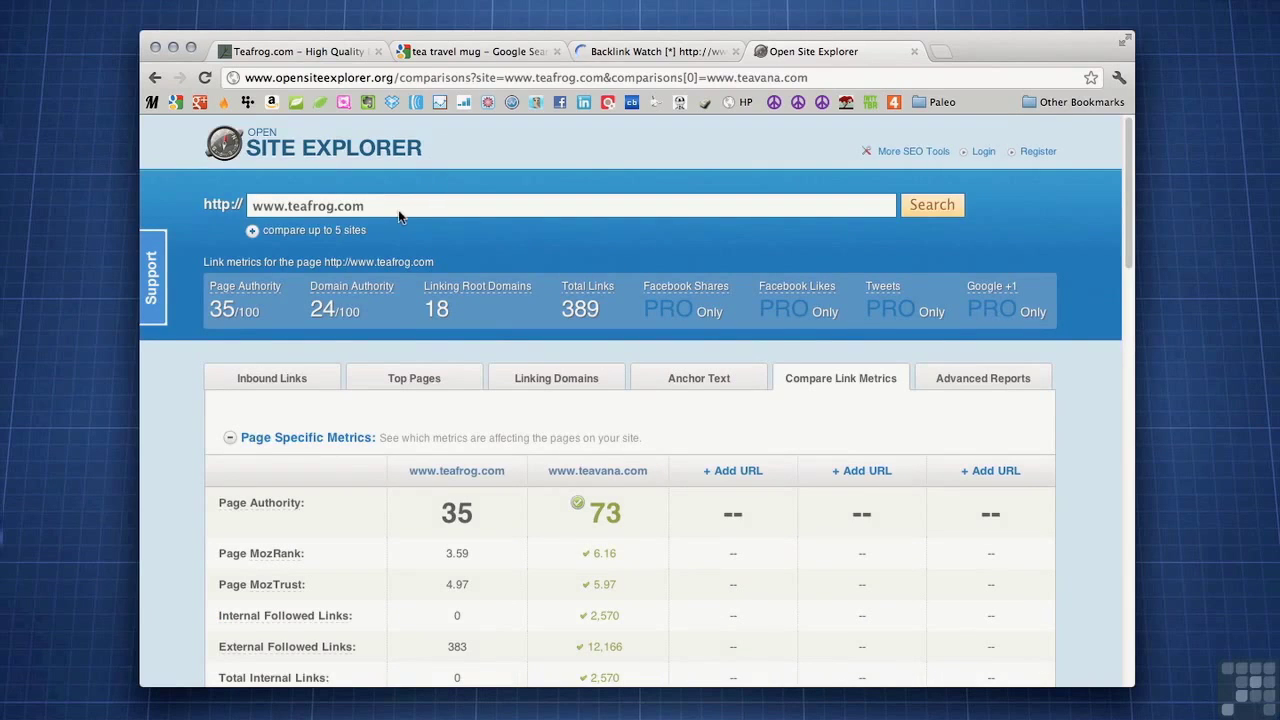
pyautogui.moveTo(370, 206); pyautogui.dragTo(195, 204)
pyautogui.hotkey('ctrl', 'v')
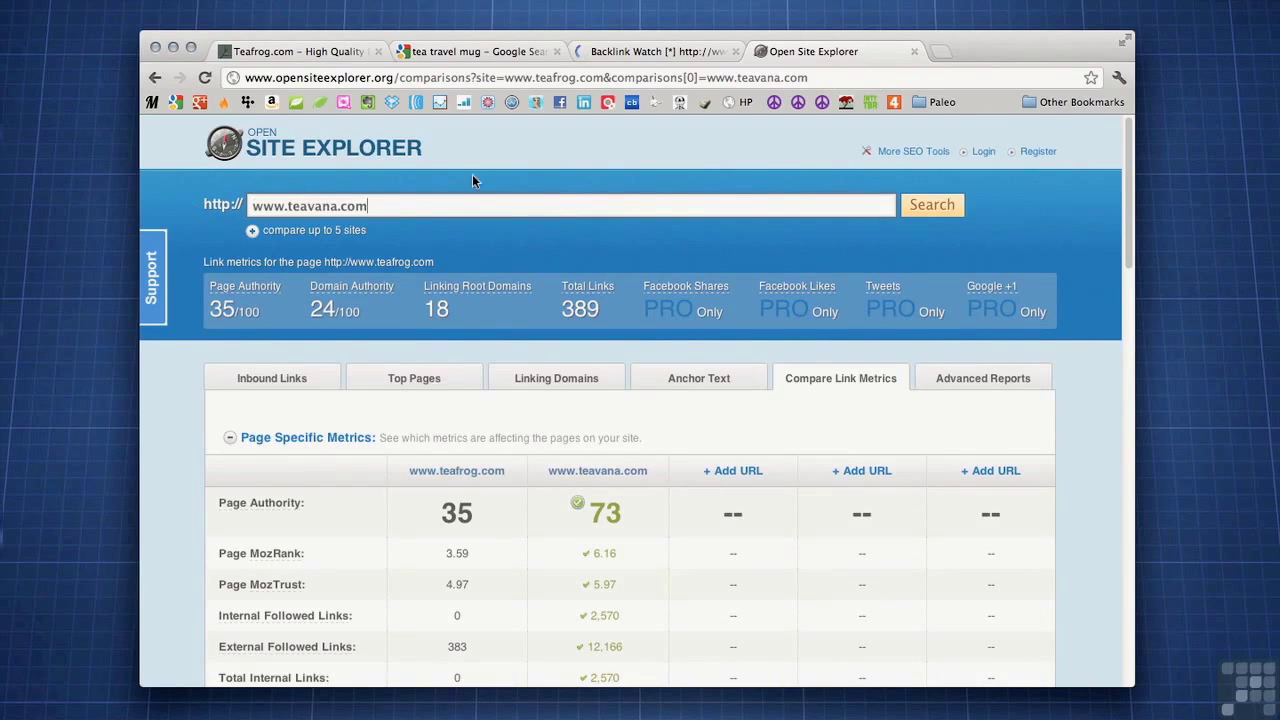
pyautogui.click(932, 208)
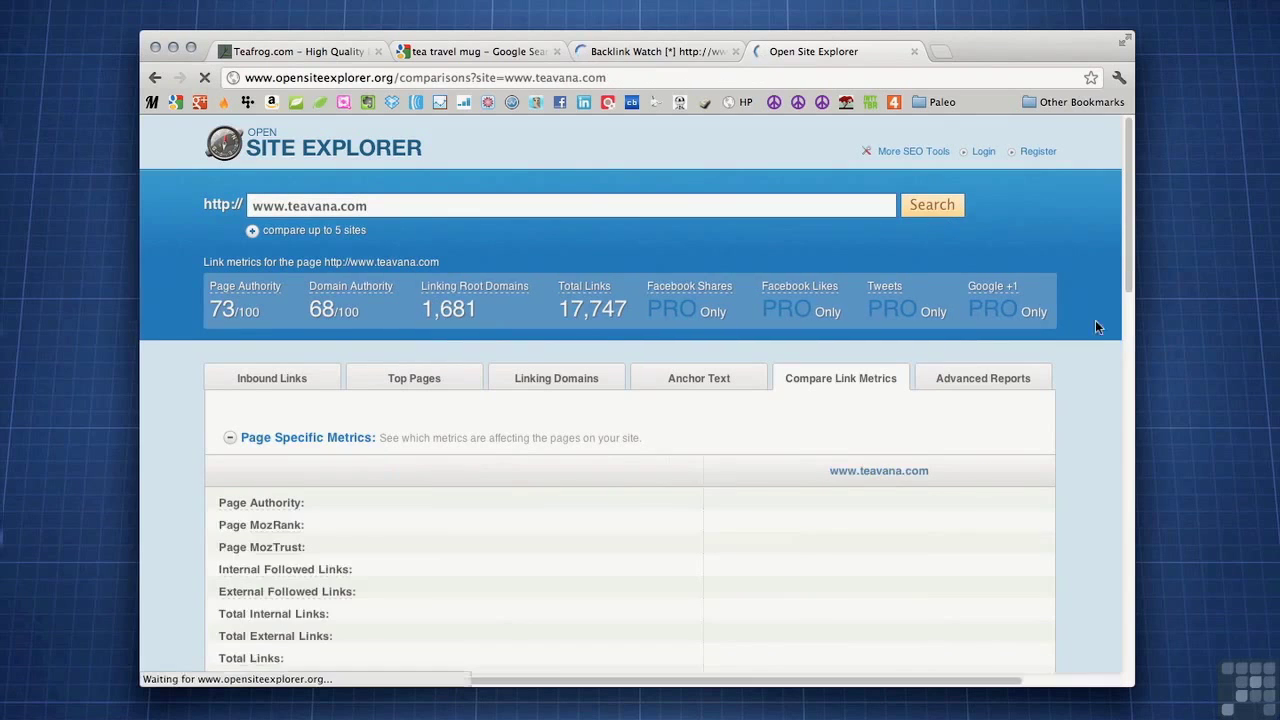
pyautogui.click(270, 380)
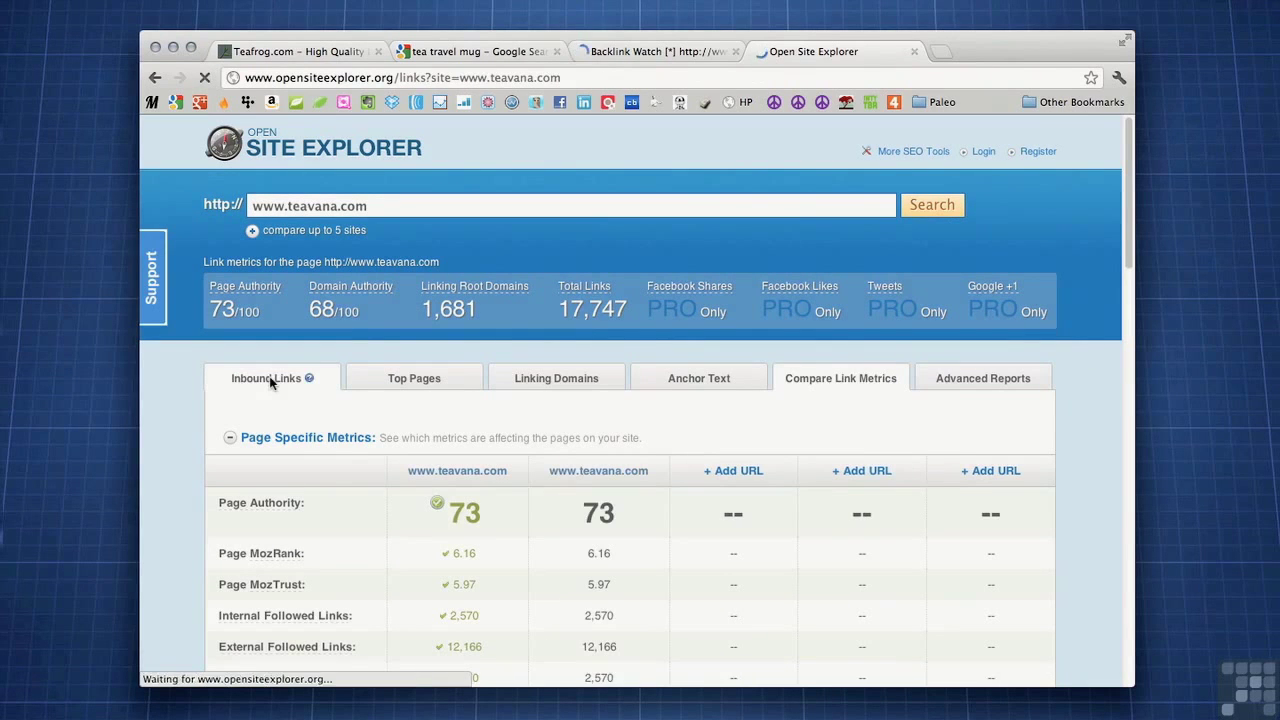
pyautogui.scroll(-3, 169, 430)
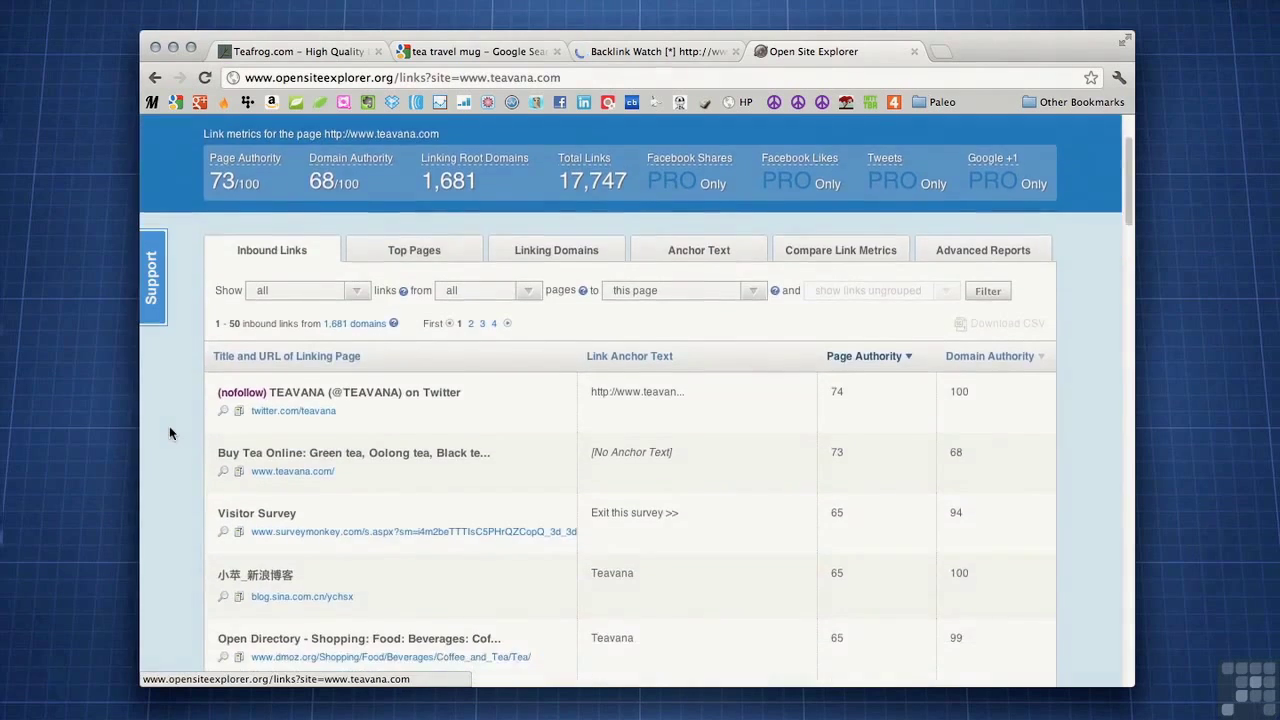
pyautogui.scroll(-2, 169, 432)
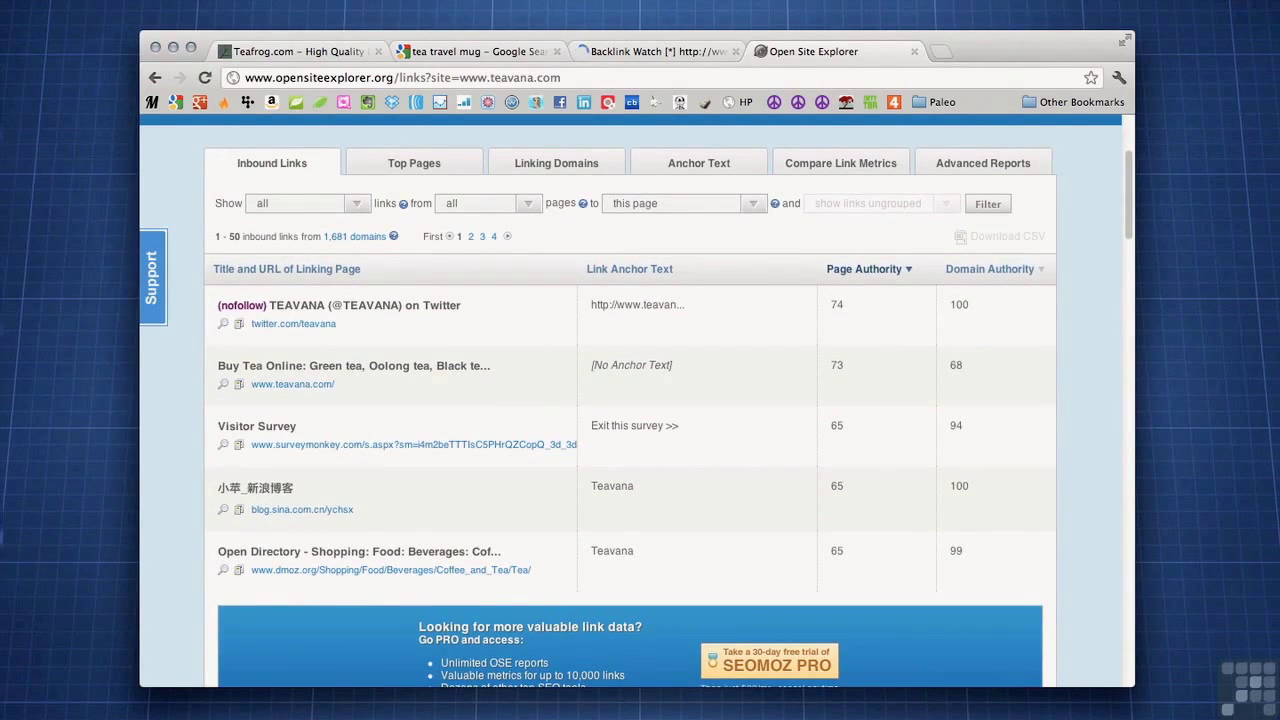
# Step: Filter Teavana's inbound links to show all links from only external pages to this page
pyautogui.click(359, 205)
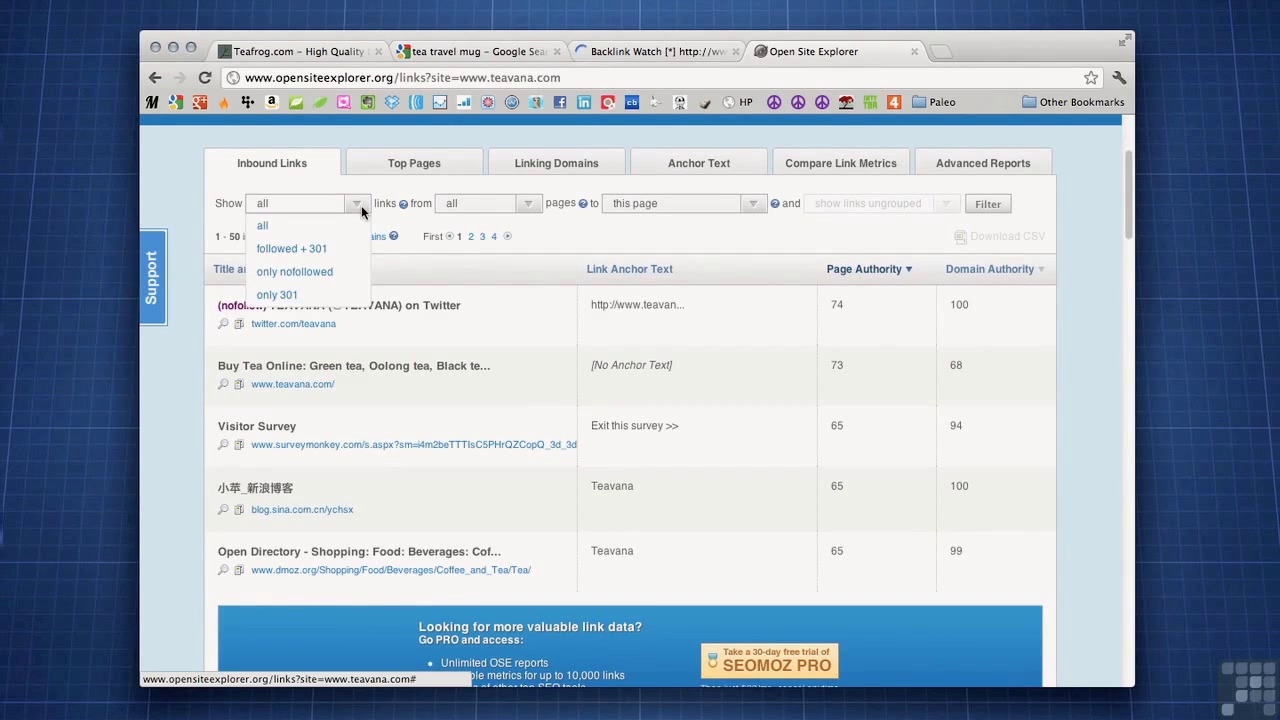
pyautogui.click(361, 208)
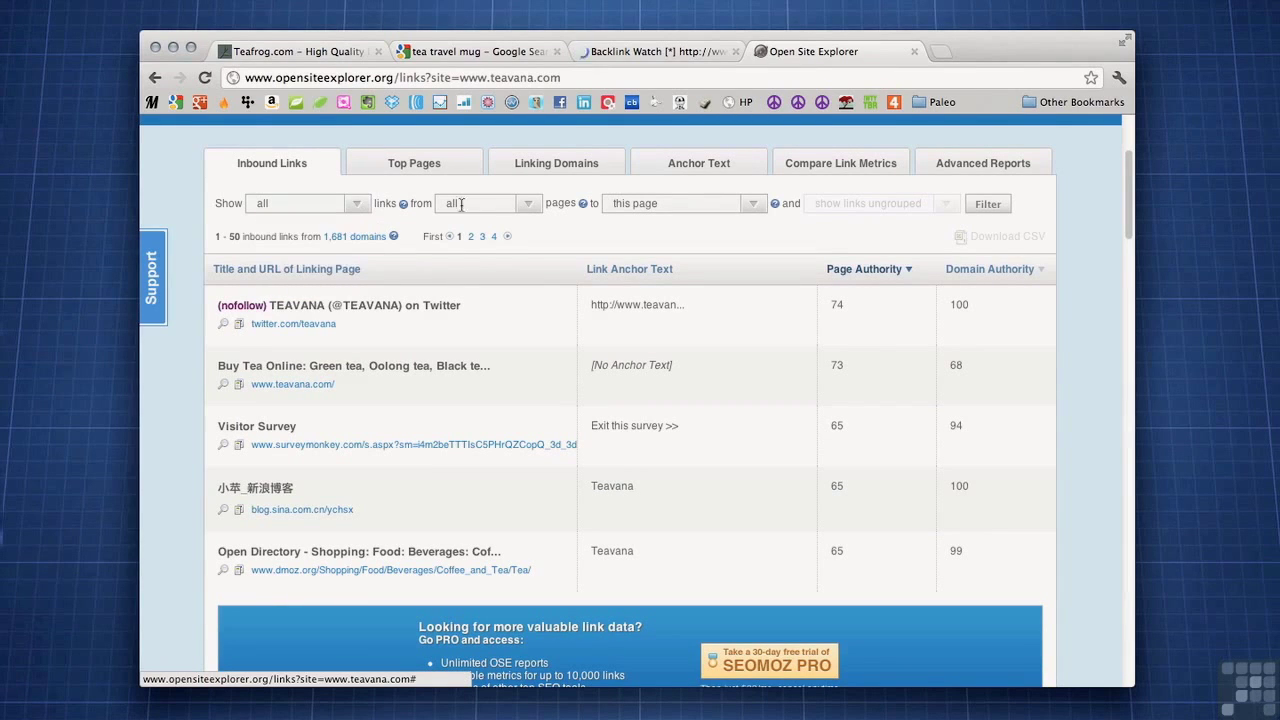
pyautogui.click(524, 205)
pyautogui.click(522, 249)
pyautogui.click(988, 206)
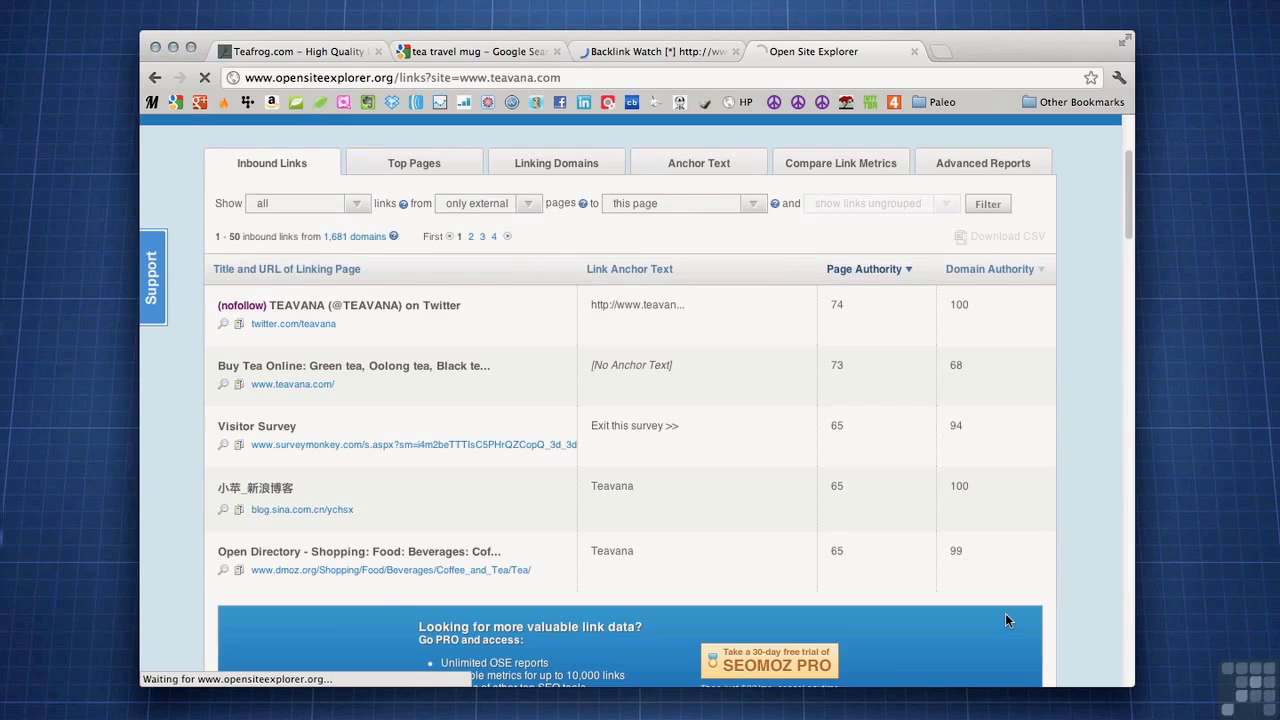
pyautogui.scroll(-5, 912, 420)
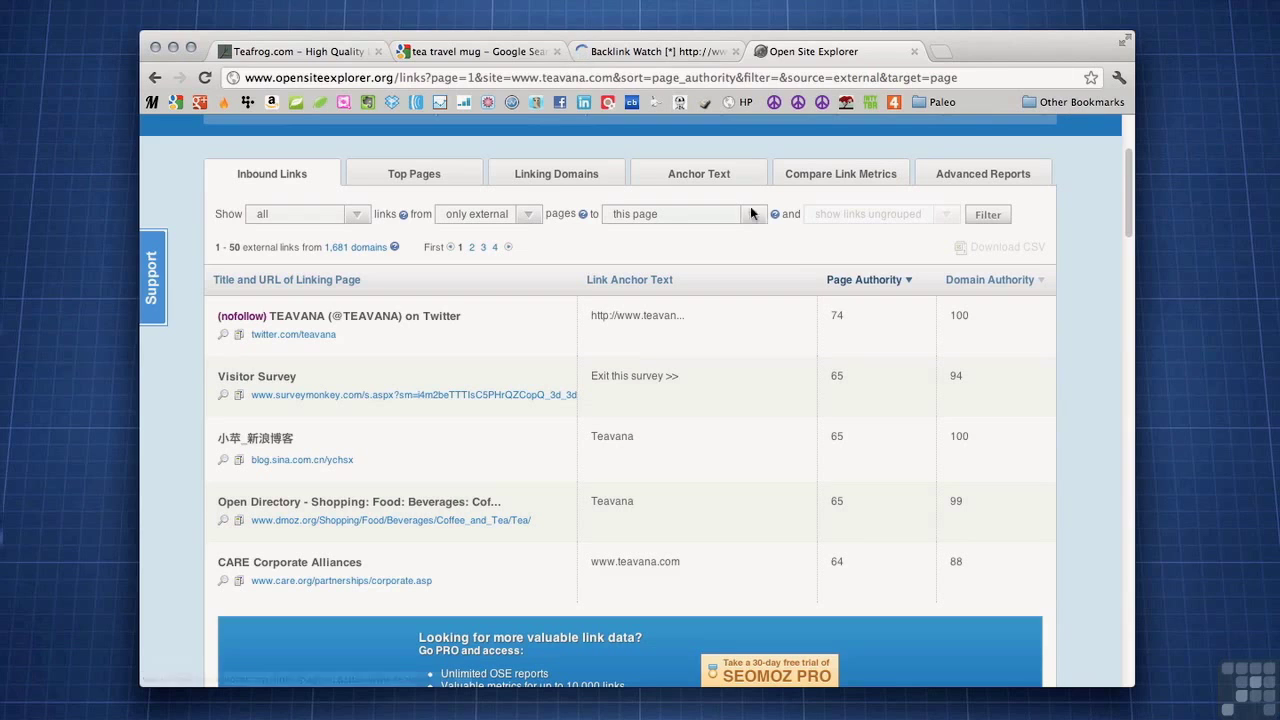
# Step: Narrow Teavana's external inbound links to followed + 301 links
pyautogui.click(361, 216)
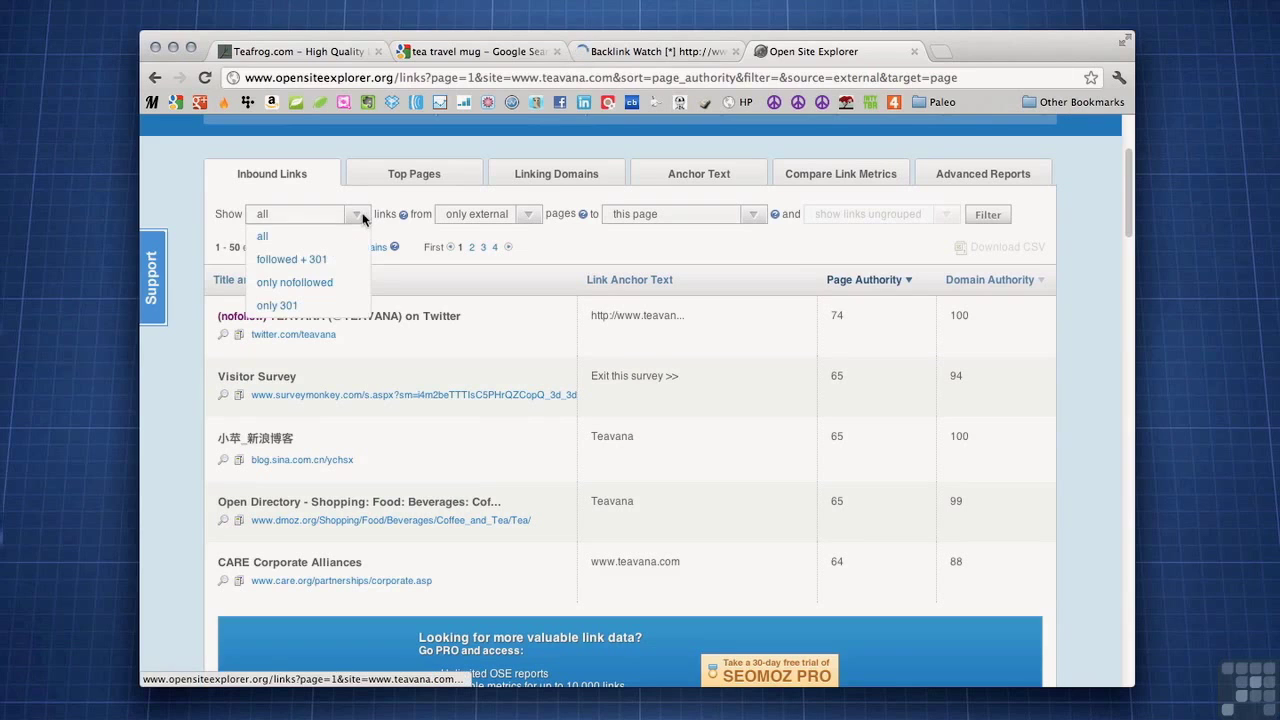
pyautogui.click(340, 262)
pyautogui.click(976, 216)
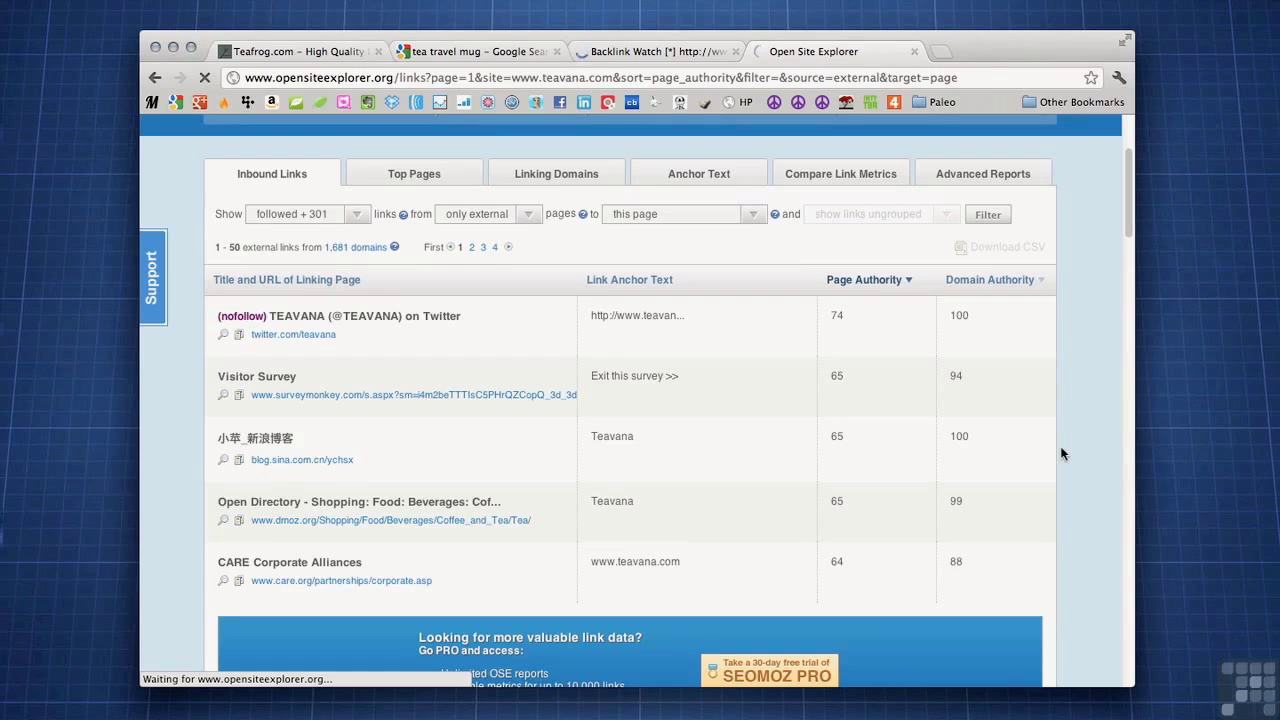
# Step: Examine Teavana's followed external links, checking which blogs, news sites and directories link to it
pyautogui.scroll(-5, 1024, 535)
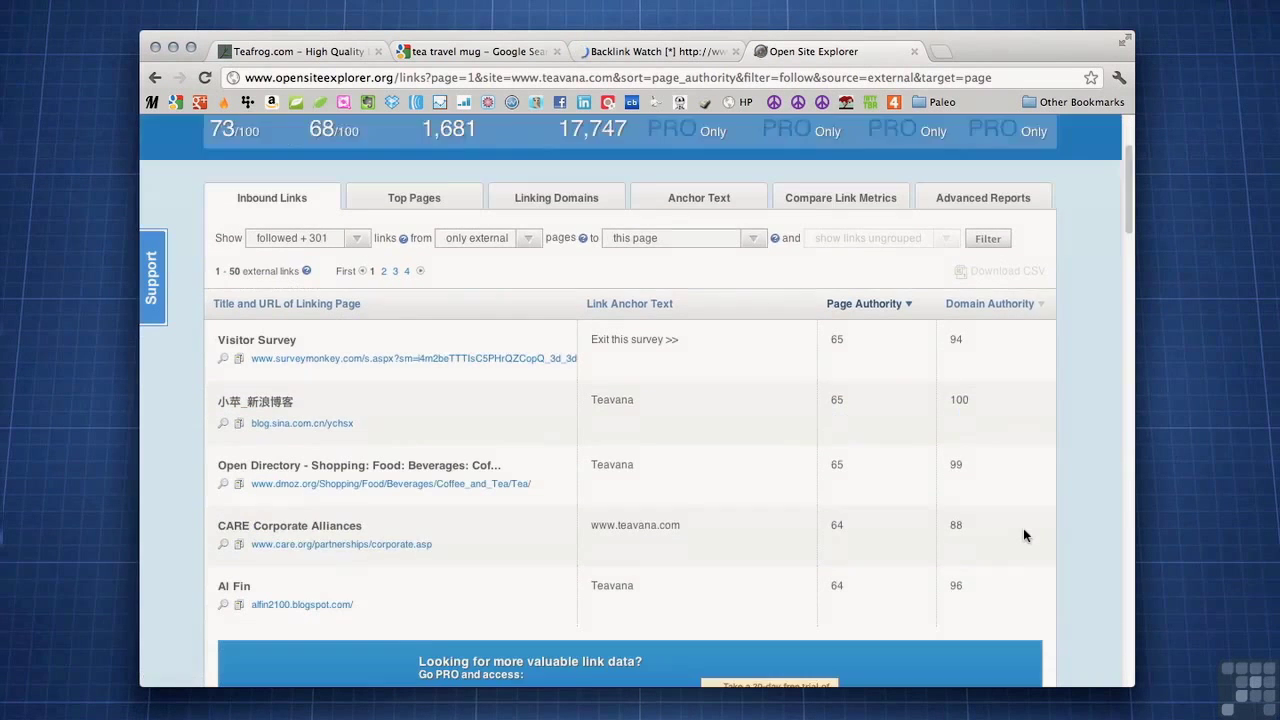
pyautogui.scroll(-12, 1023, 535)
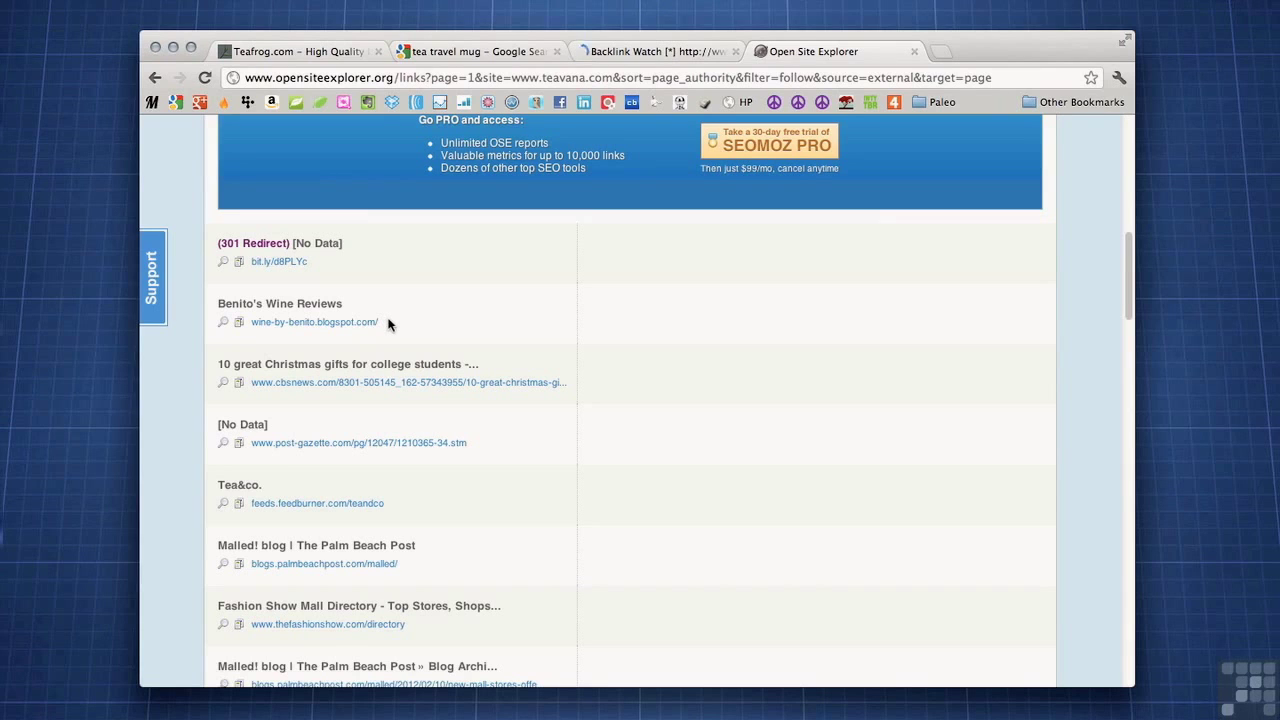
pyautogui.scroll(-2, 453, 376)
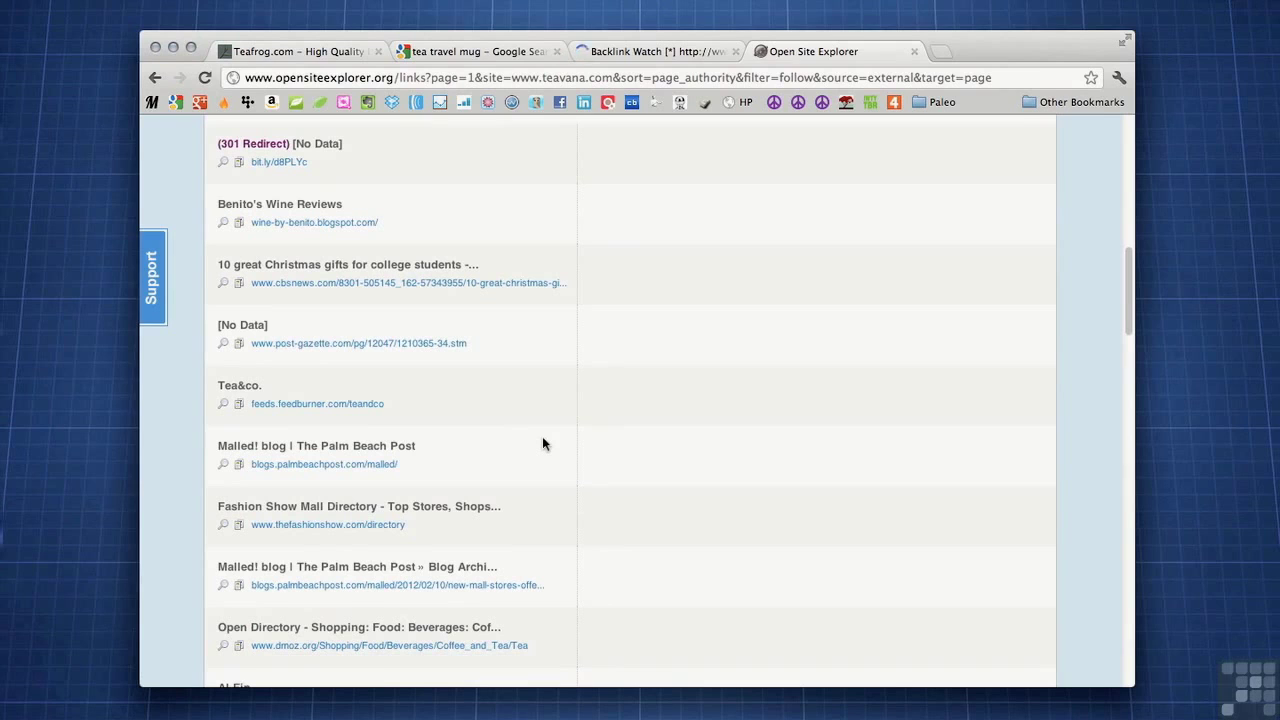
pyautogui.scroll(-2, 542, 444)
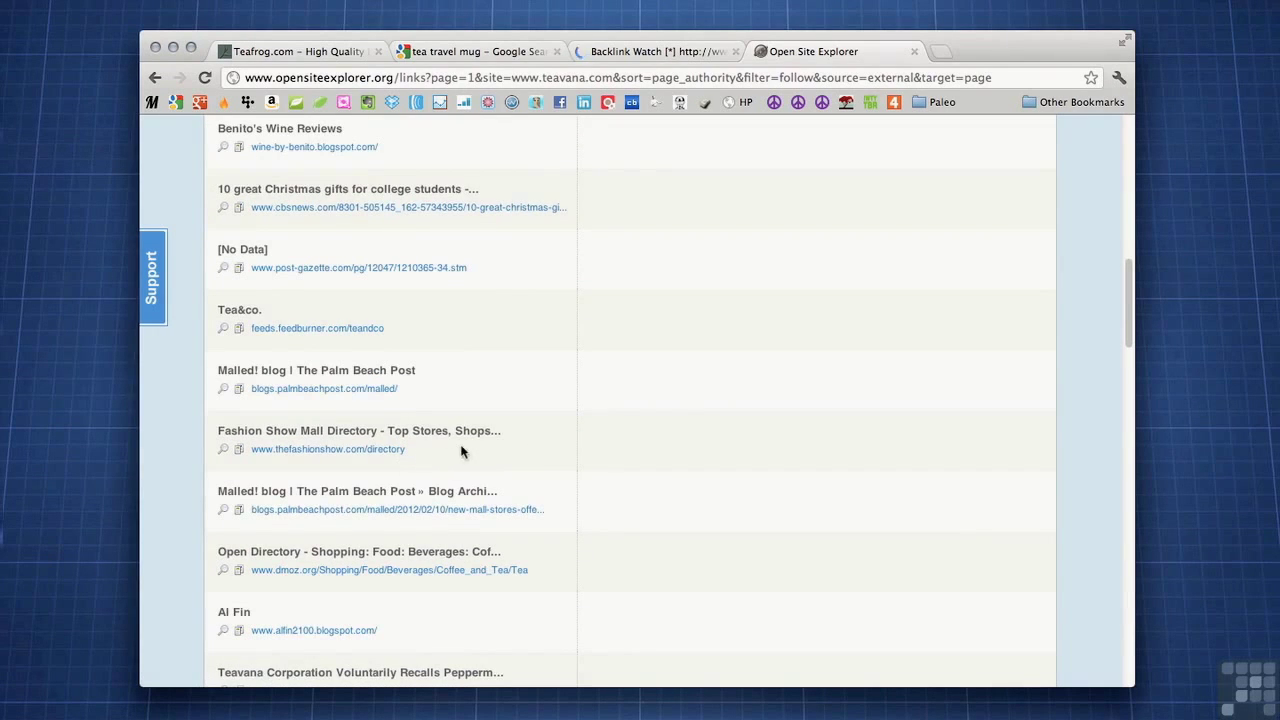
pyautogui.scroll(-8, 496, 447)
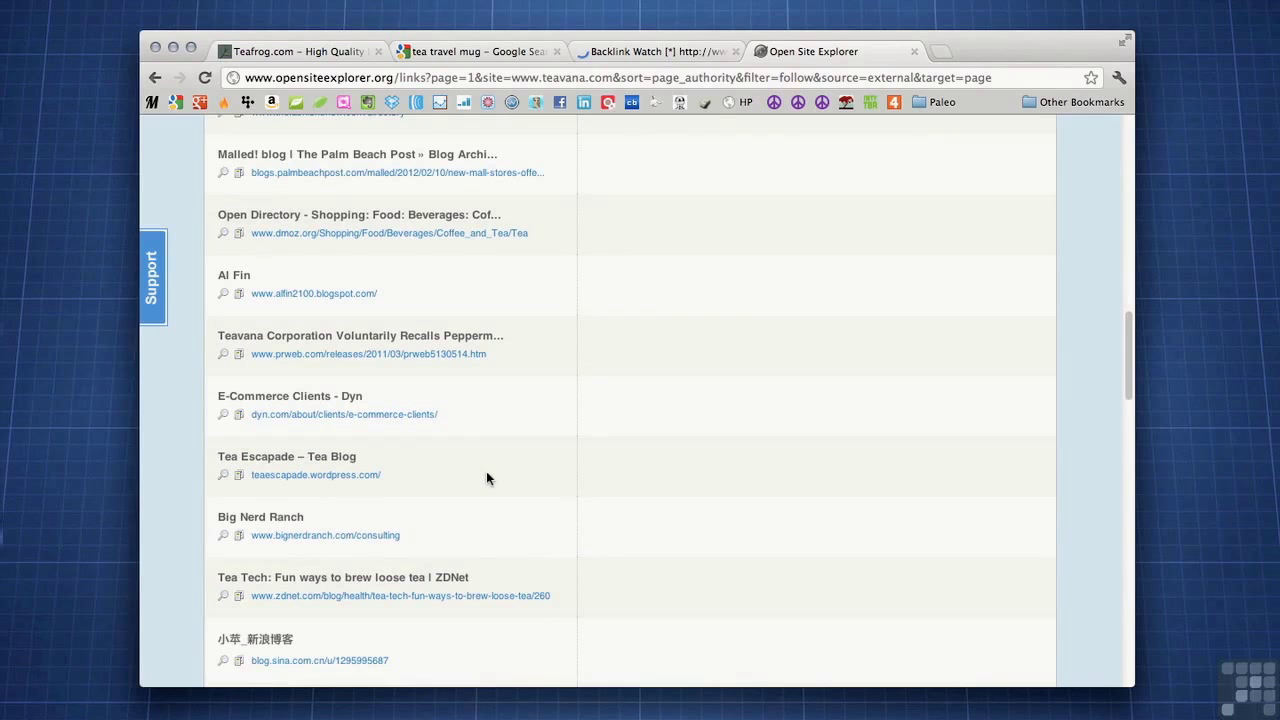
pyautogui.scroll(15, 771, 530)
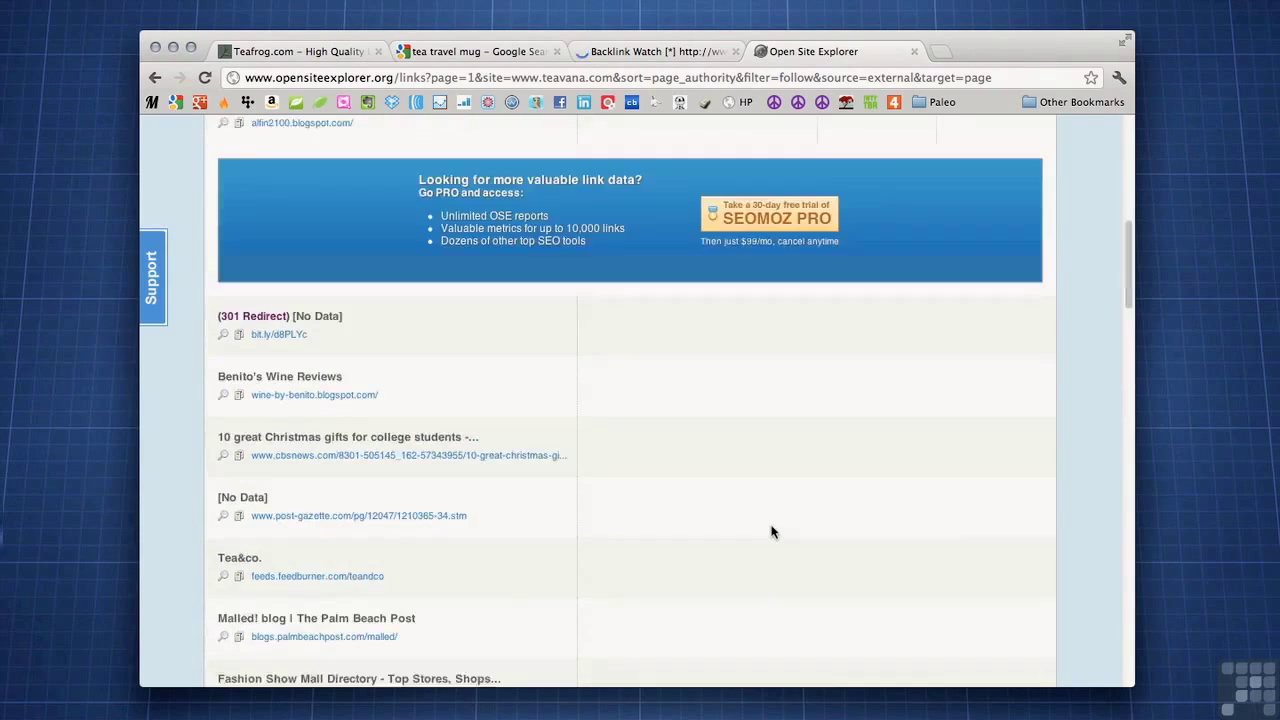
pyautogui.scroll(1, 771, 530)
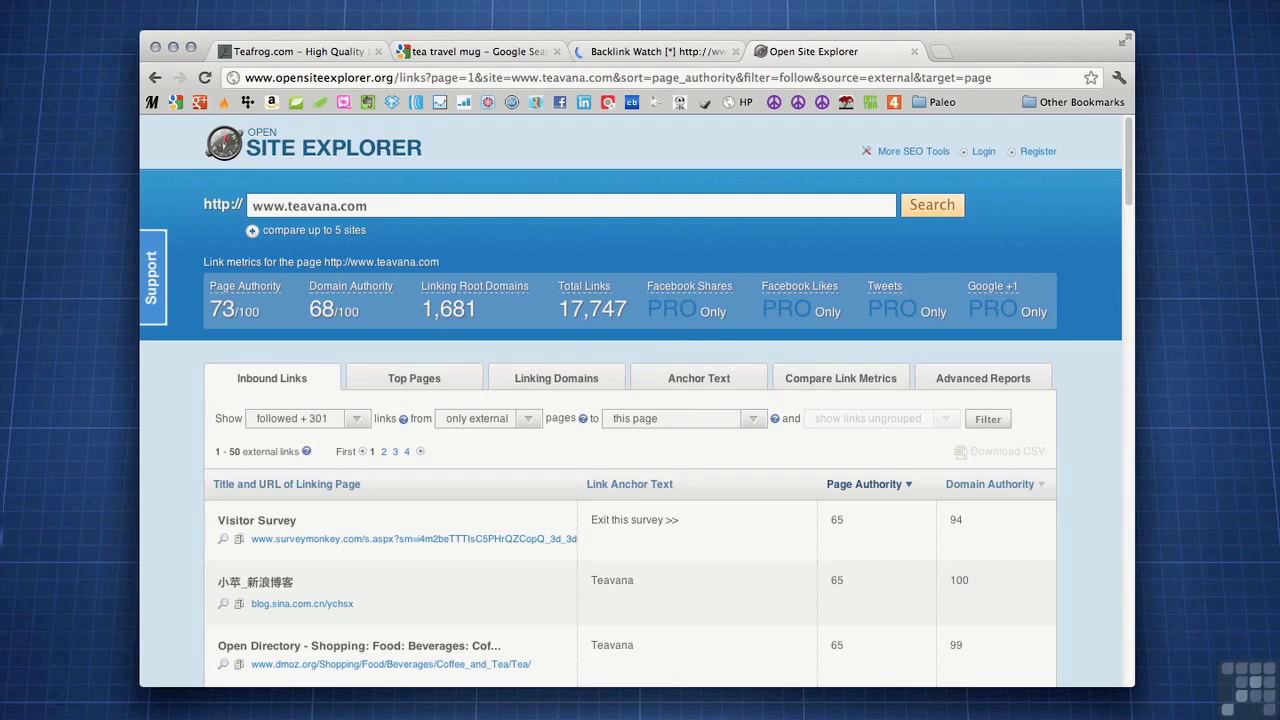
# Step: Switch to the Backlink Watch report for teafrog.com and examine its backlink URLs, anchor text, outbound link counts and flags
pyautogui.click(622, 52)
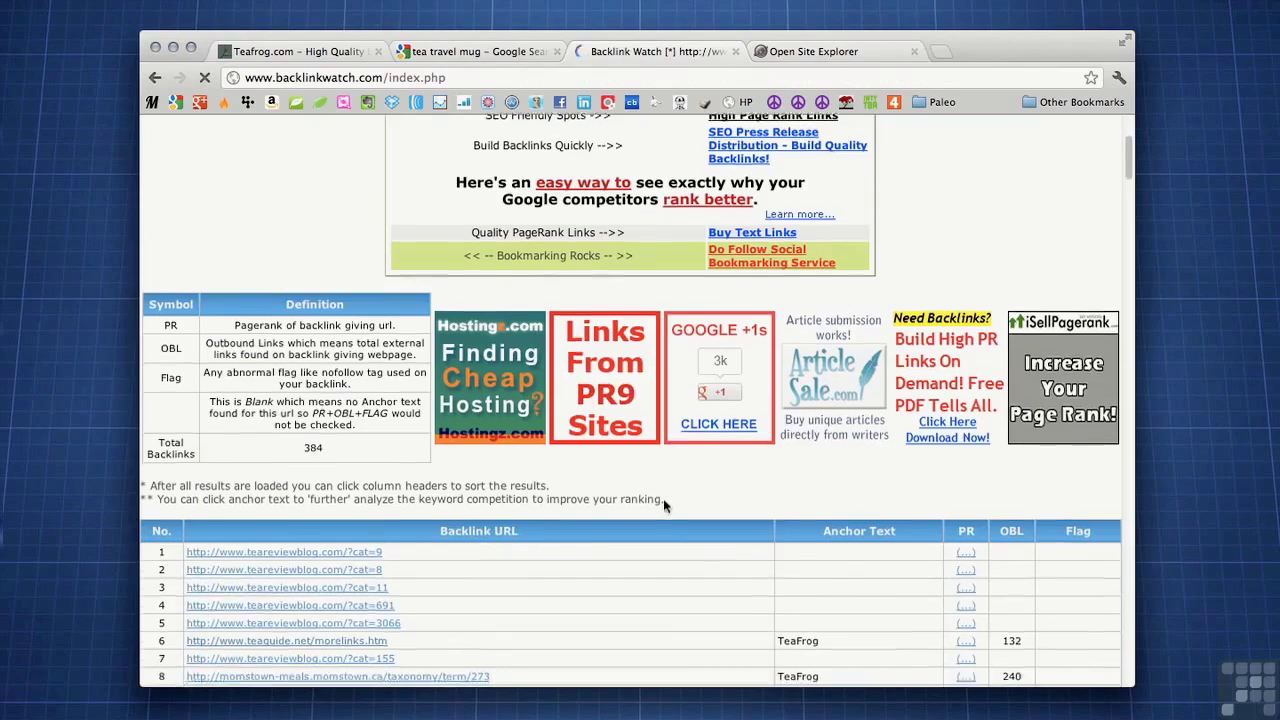
pyautogui.scroll(-3, 663, 506)
pyautogui.scroll(-5, 663, 500)
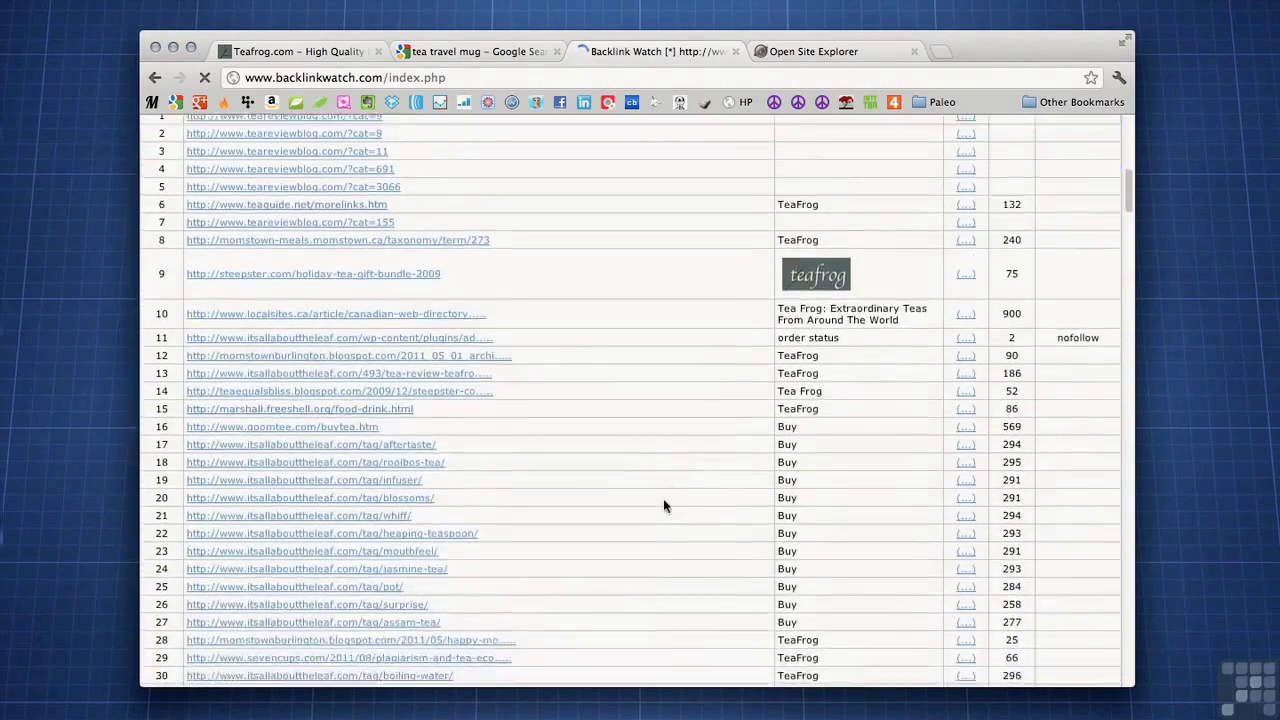
pyautogui.scroll(-5, 663, 506)
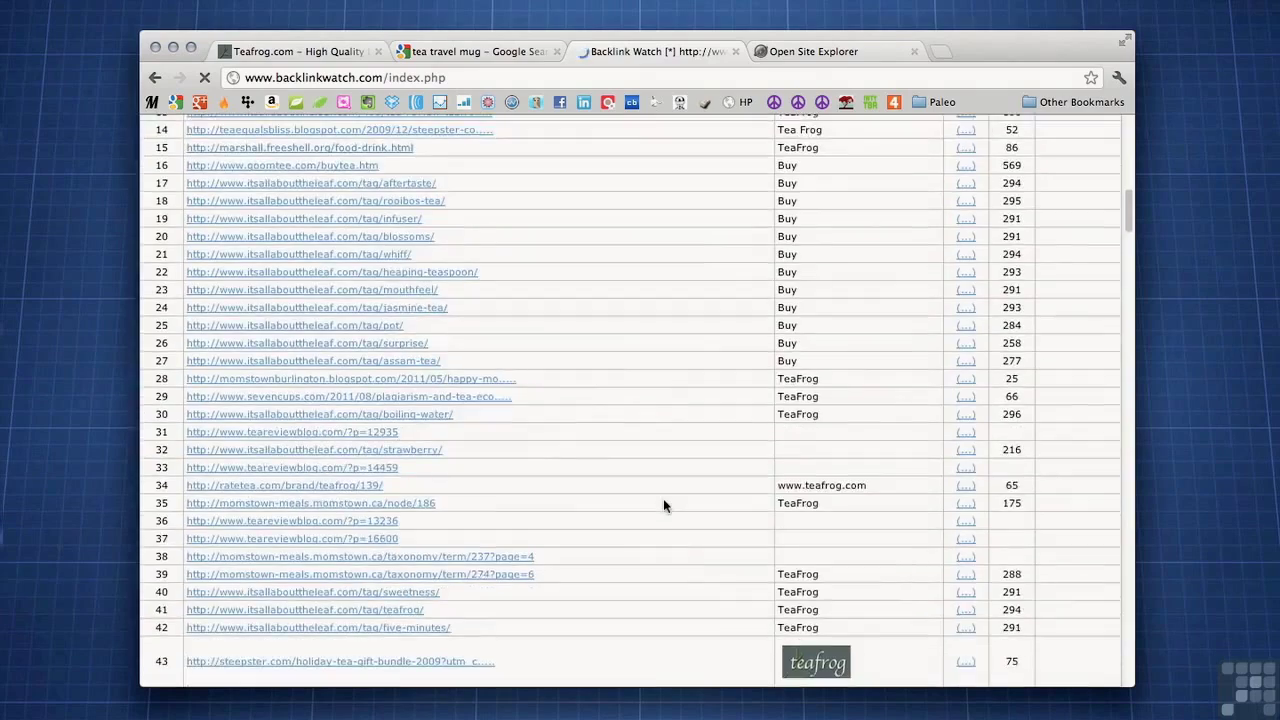
pyautogui.scroll(-5, 663, 506)
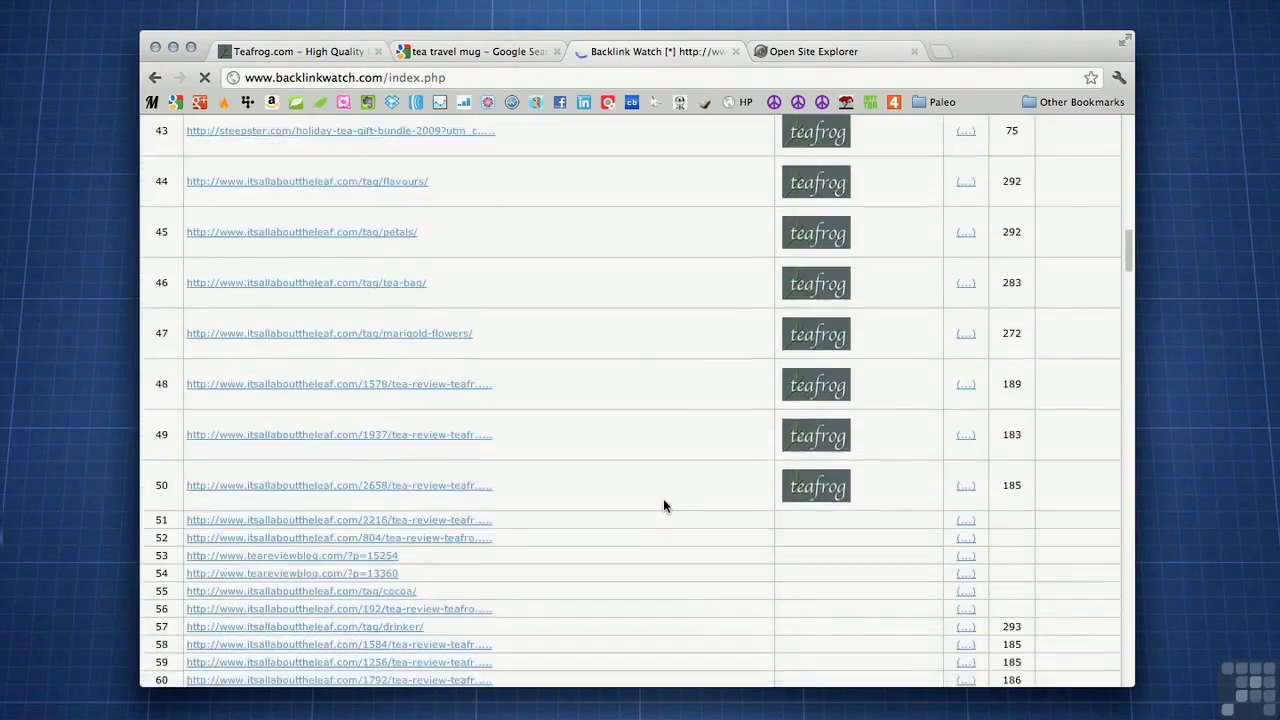
pyautogui.scroll(-6, 663, 506)
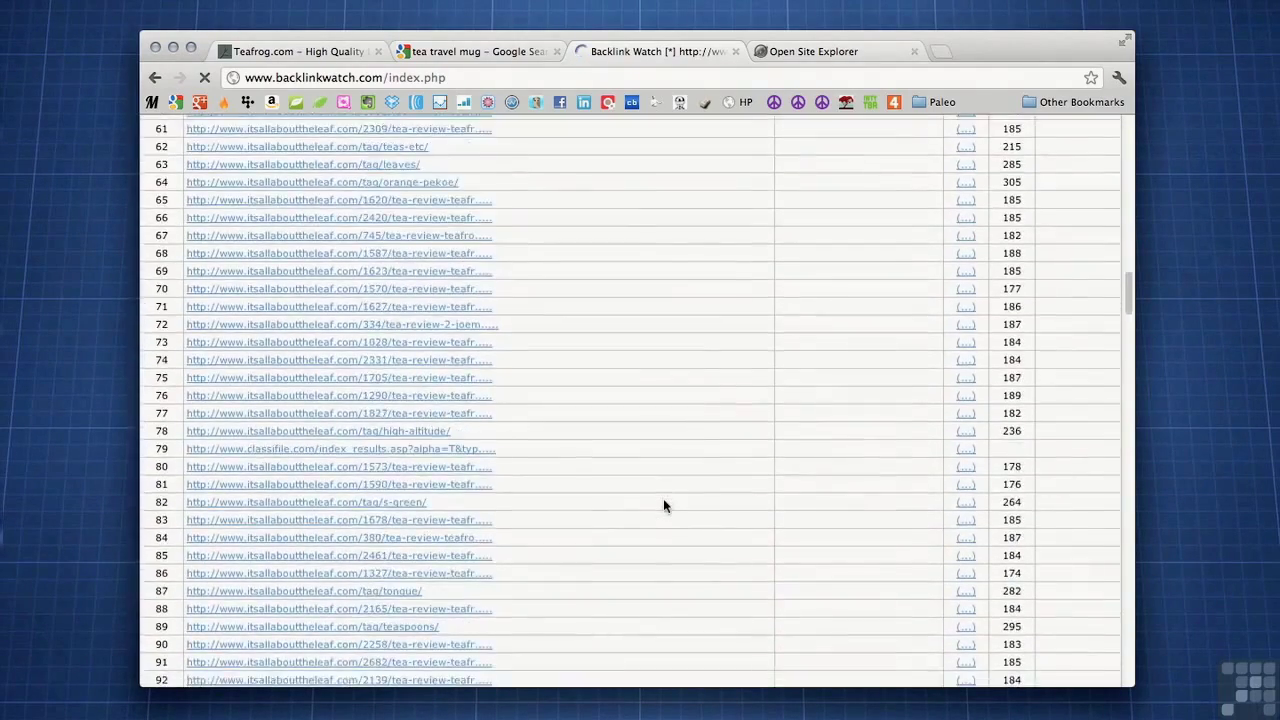
pyautogui.scroll(-7, 663, 506)
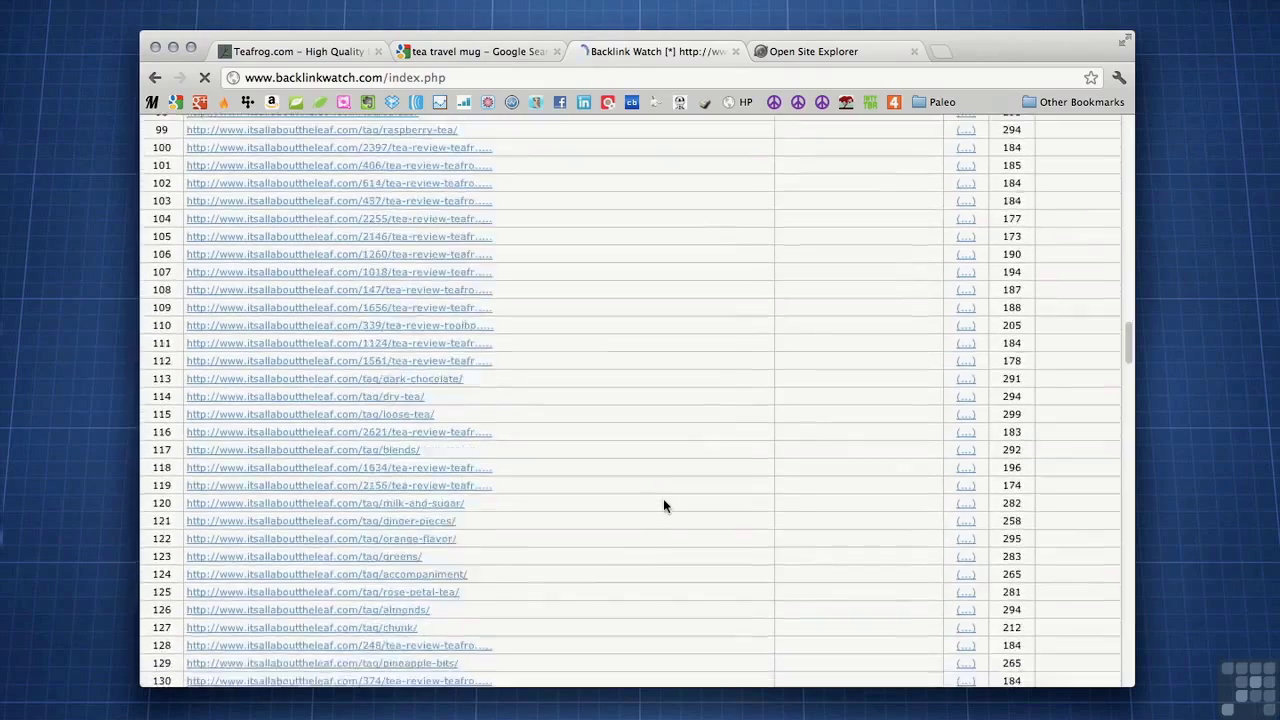
pyautogui.scroll(-7, 663, 506)
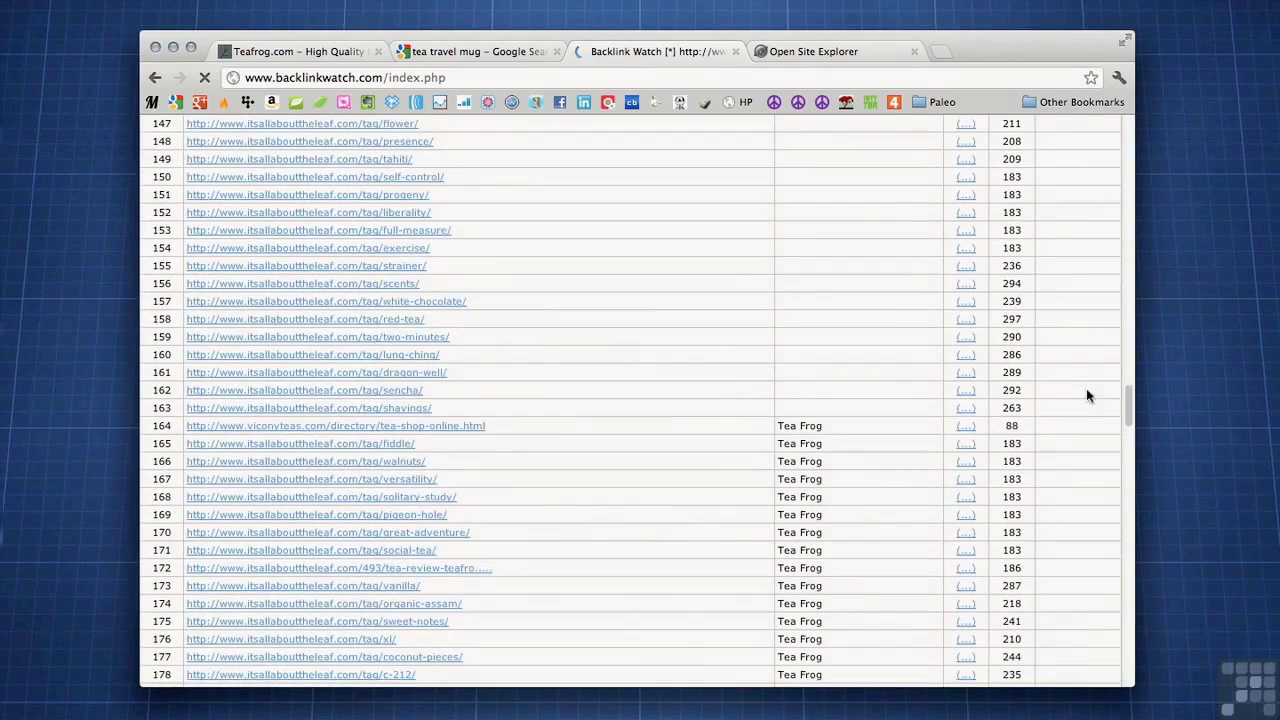
pyautogui.moveTo(1131, 403); pyautogui.dragTo(1135, 130)
pyautogui.moveTo(1129, 199); pyautogui.dragTo(1128, 171)
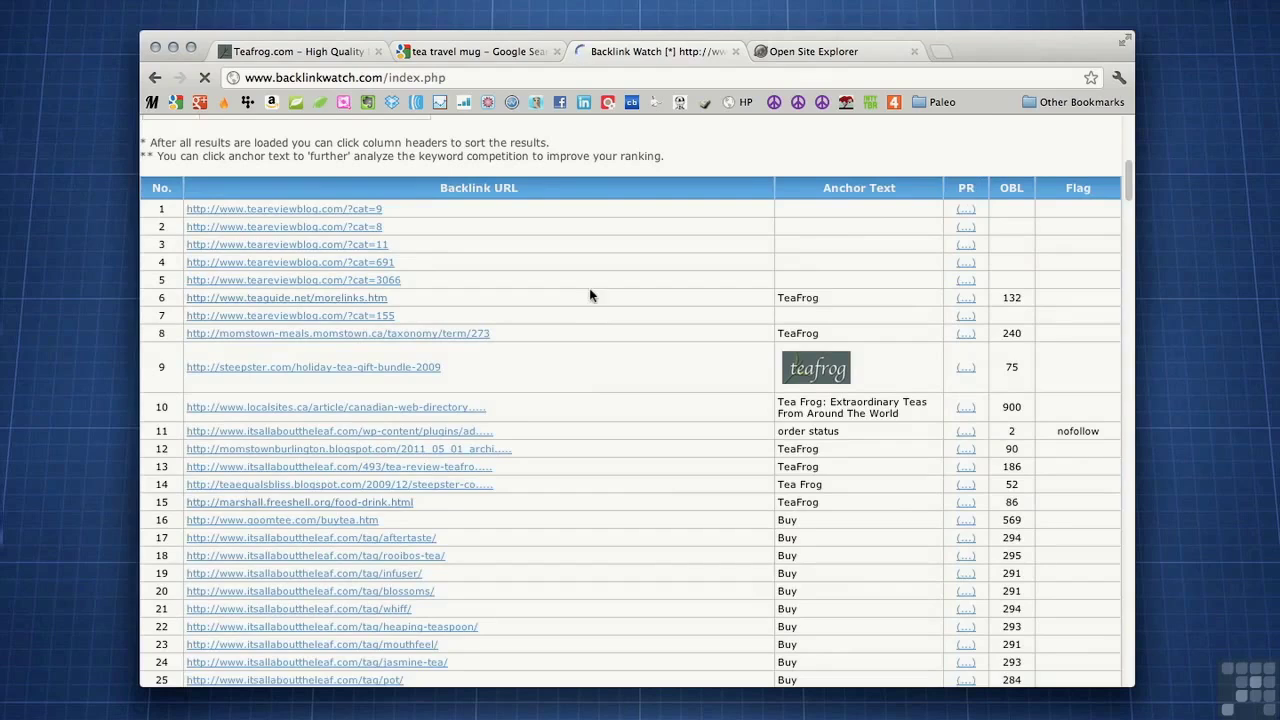
# Step: Check the symbol definitions and total backlinks in teafrog.com's Backlink Watch report, and look further through the backlink list
pyautogui.scroll(4, 598, 297)
pyautogui.scroll(2, 607, 298)
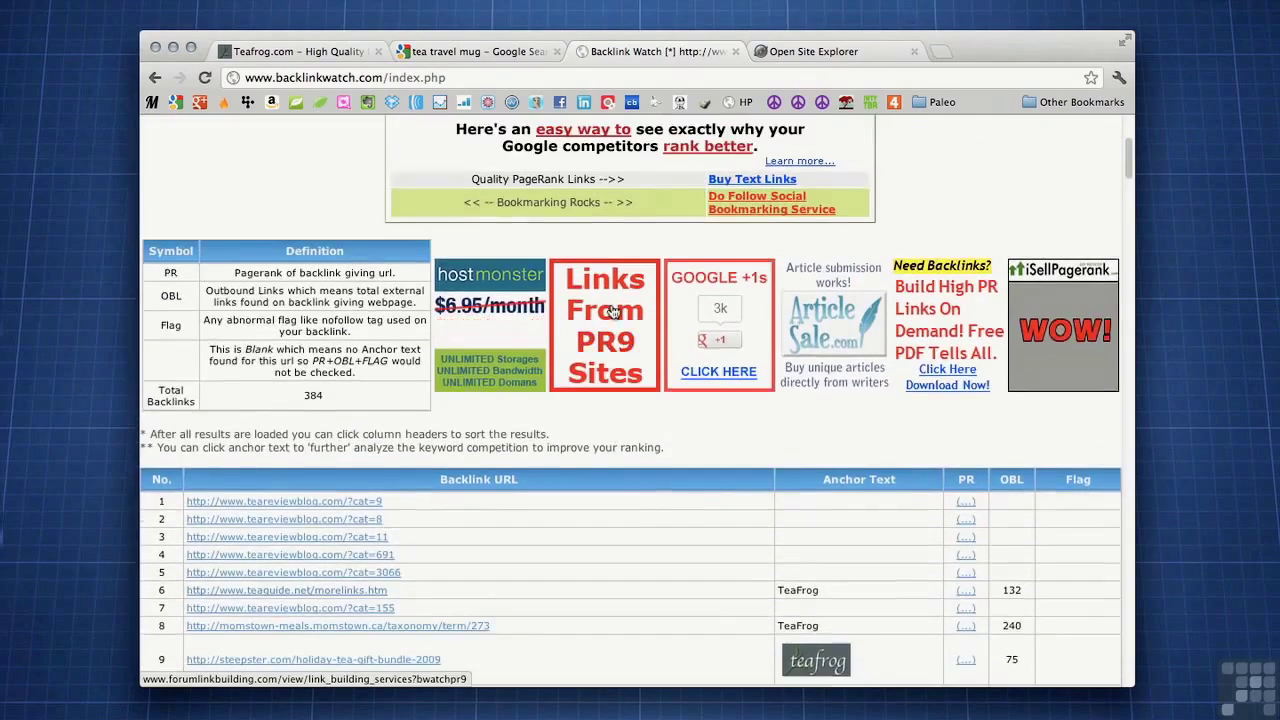
pyautogui.scroll(-9, 609, 306)
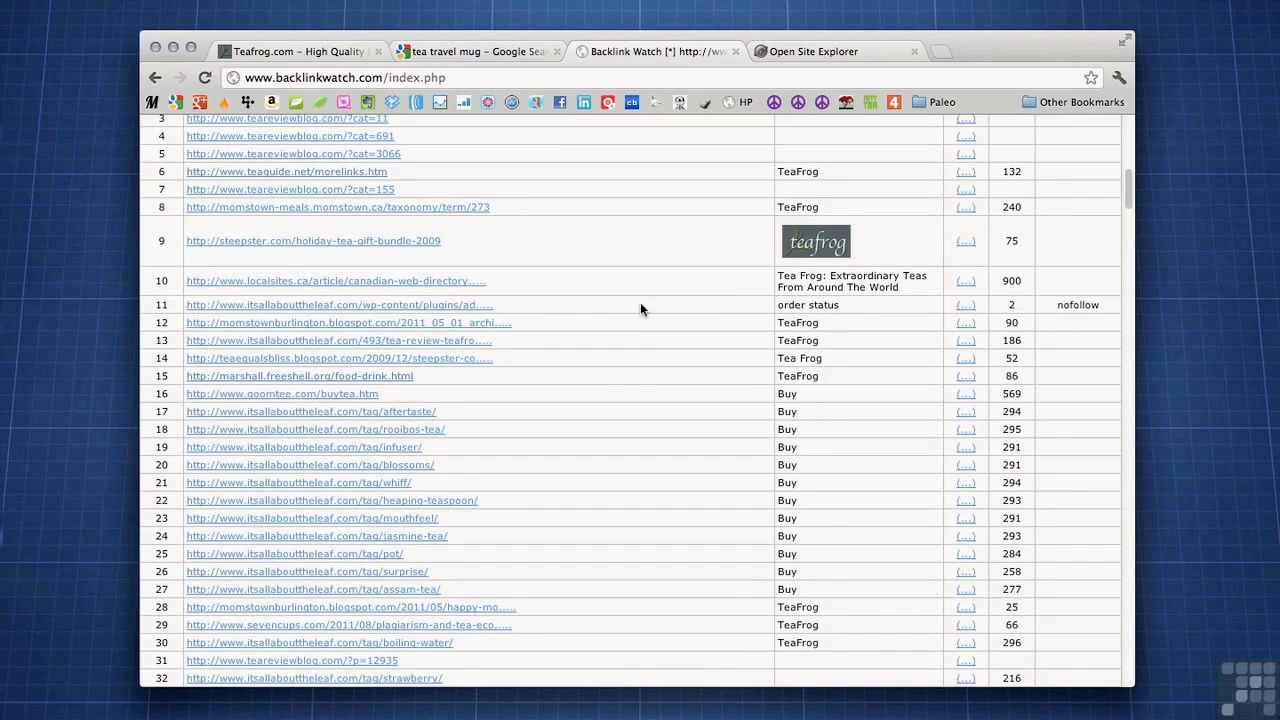
pyautogui.scroll(-3, 640, 302)
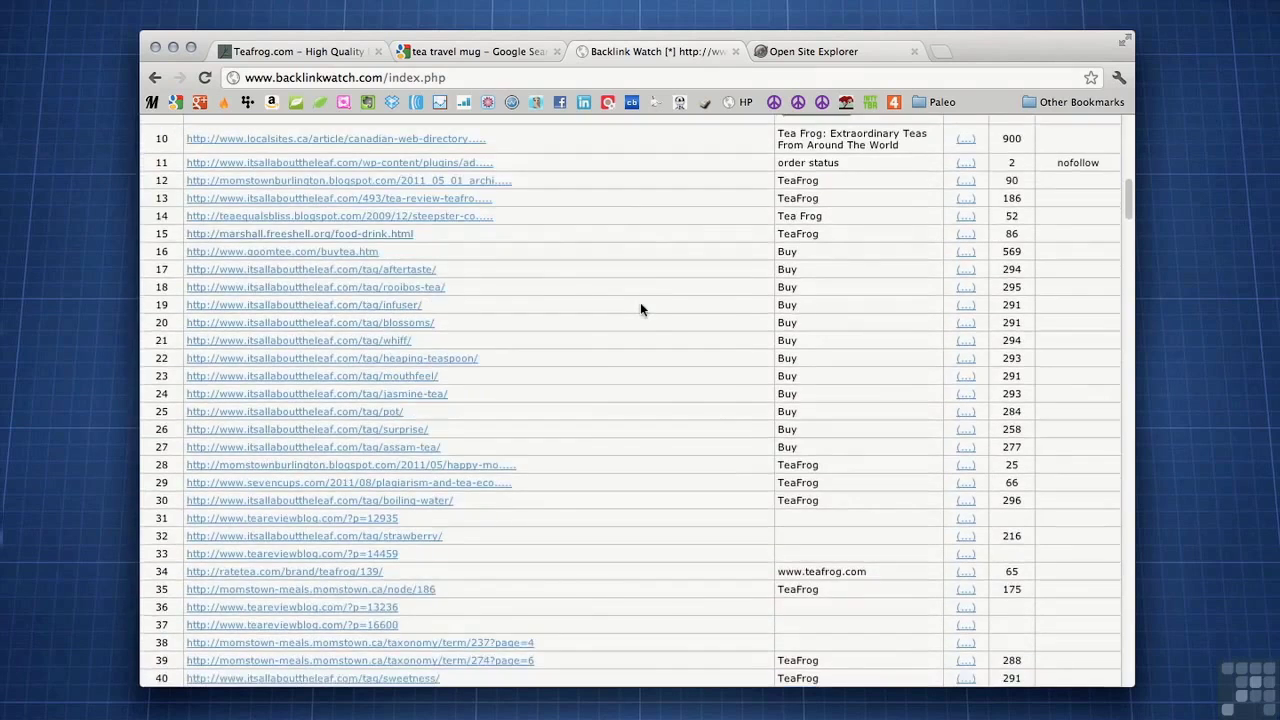
pyautogui.scroll(5, 640, 302)
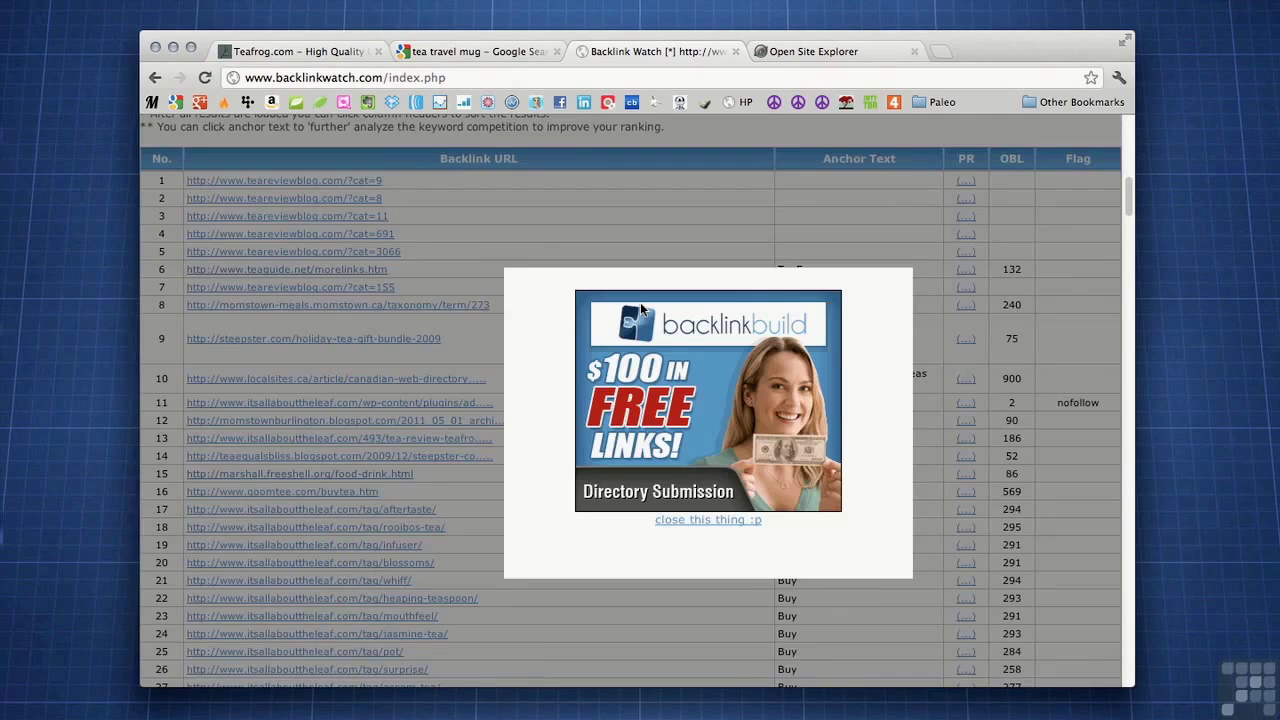
# Step: Dismiss the advertisement covering the teafrog.com backlinks report and close the Backlink Watch page
pyautogui.click(697, 522)
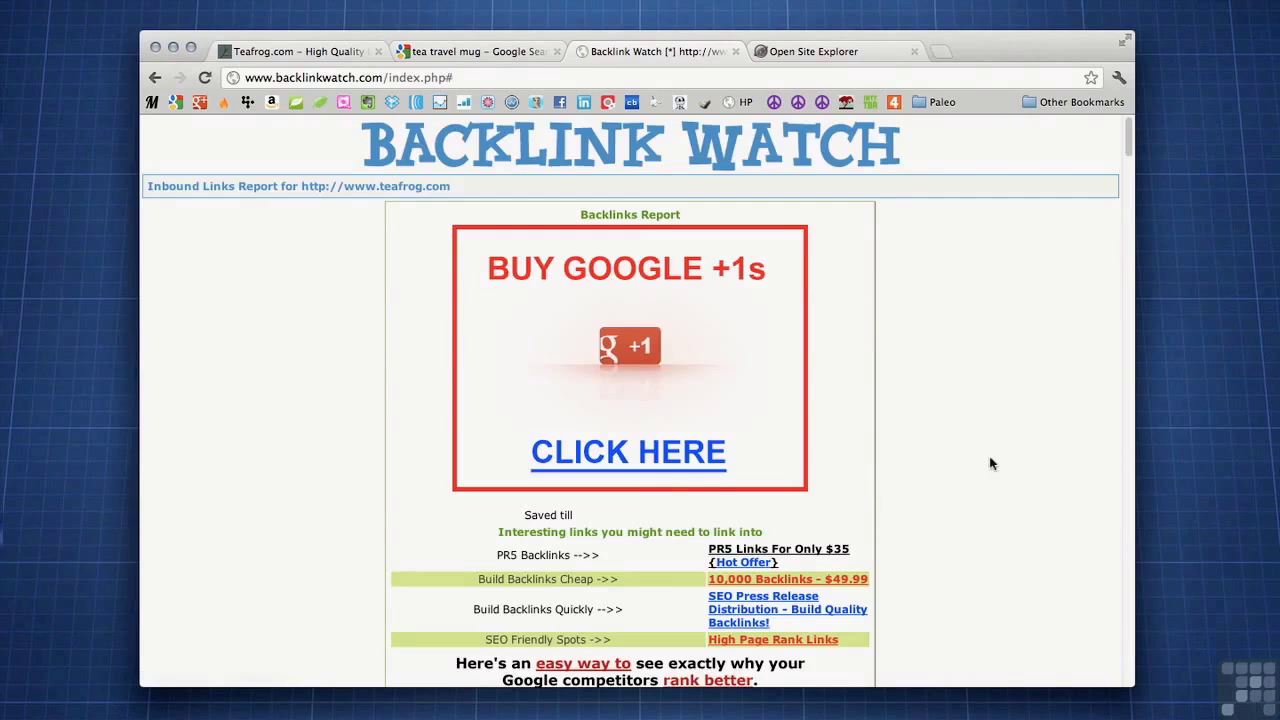
pyautogui.scroll(-1, 946, 359)
pyautogui.scroll(-3, 946, 359)
pyautogui.scroll(3, 946, 359)
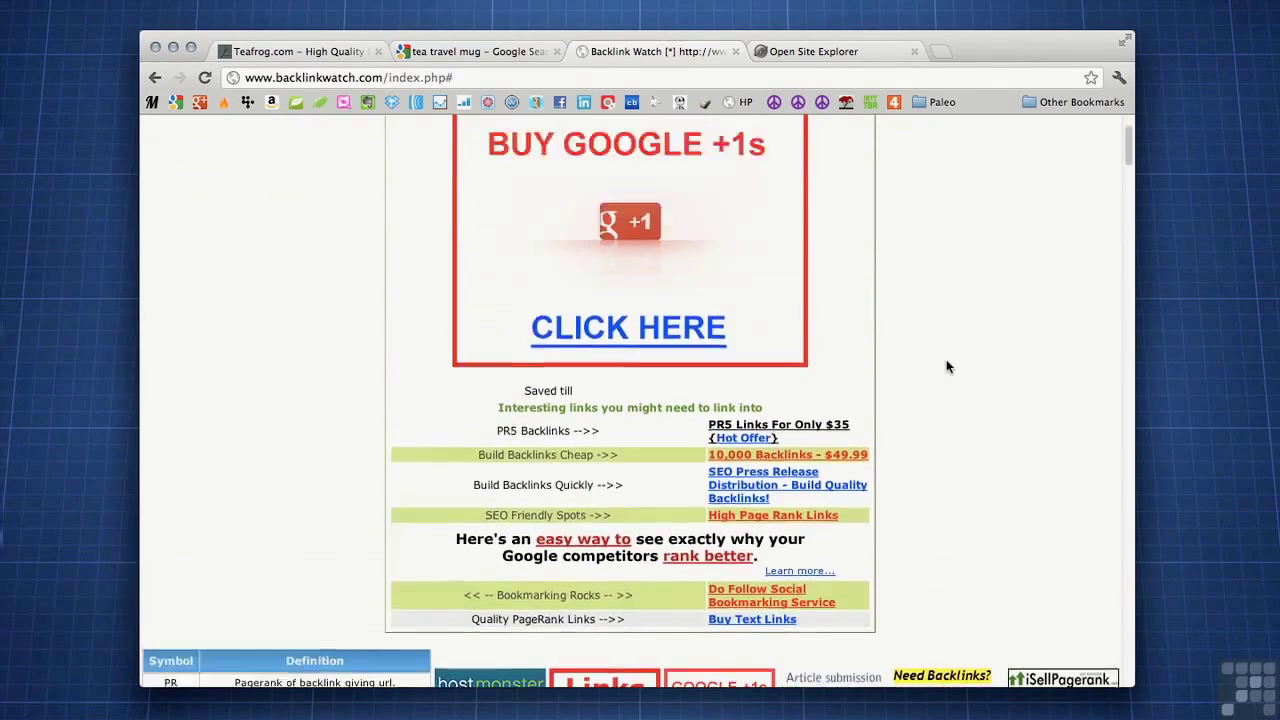
pyautogui.click(736, 52)
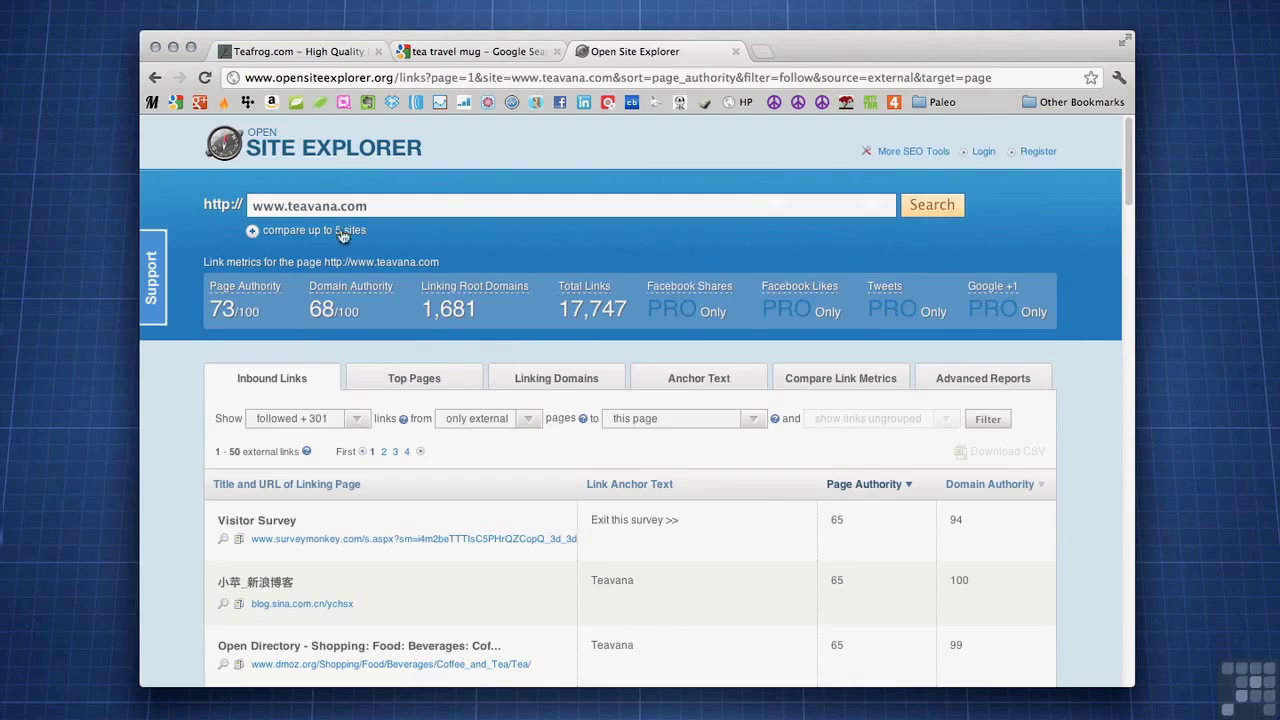
# Step: Return to the Google results for "tea travel mug" and copy the English Tea Store domain from its result
pyautogui.click(310, 52)
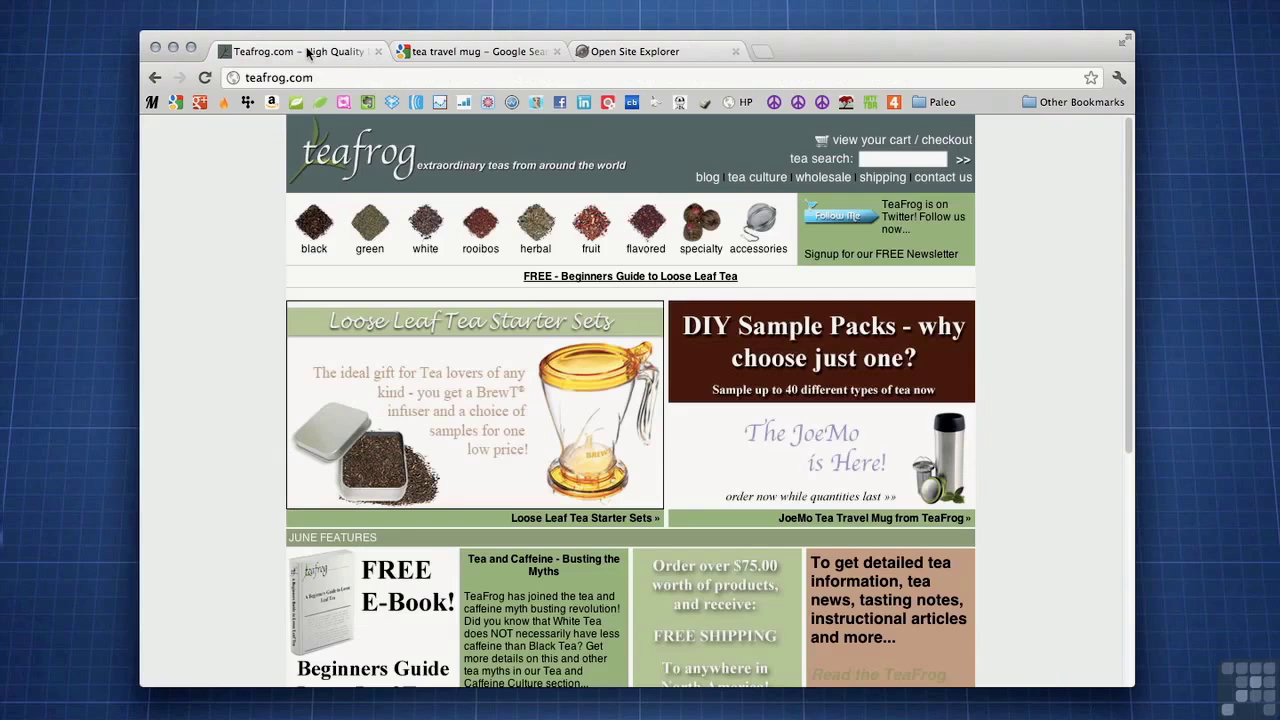
pyautogui.click(435, 52)
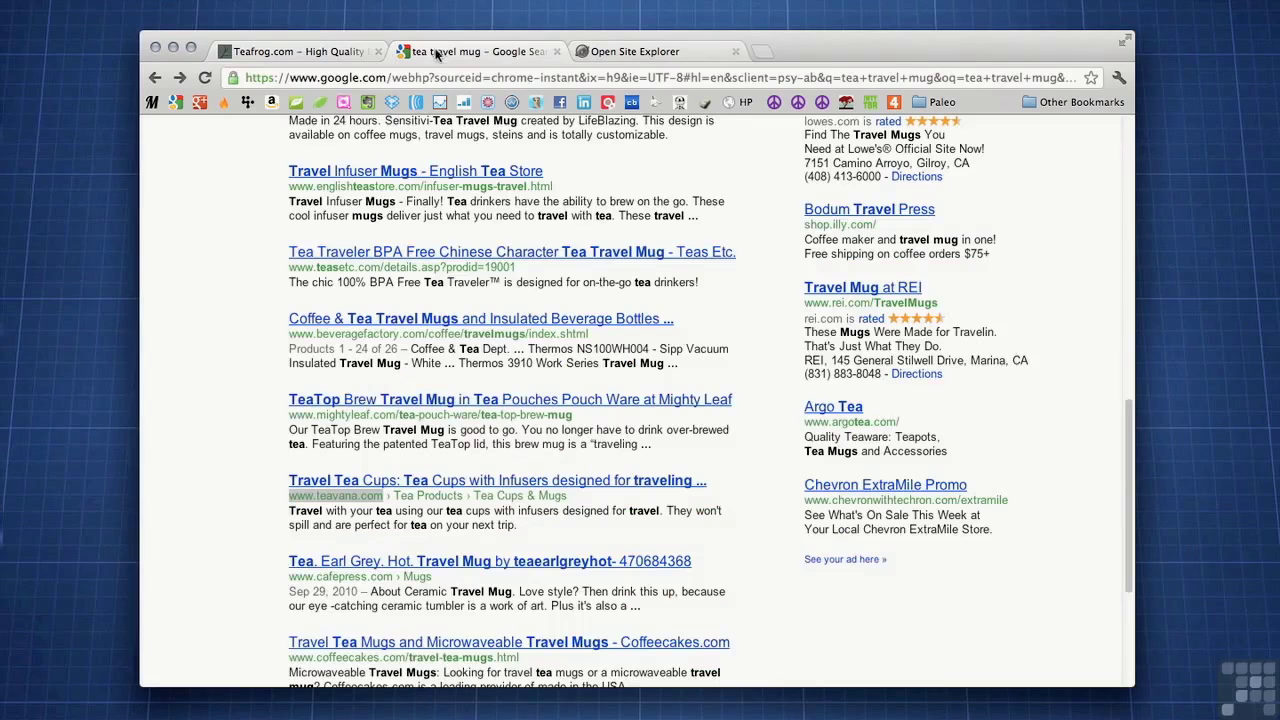
pyautogui.scroll(5, 221, 291)
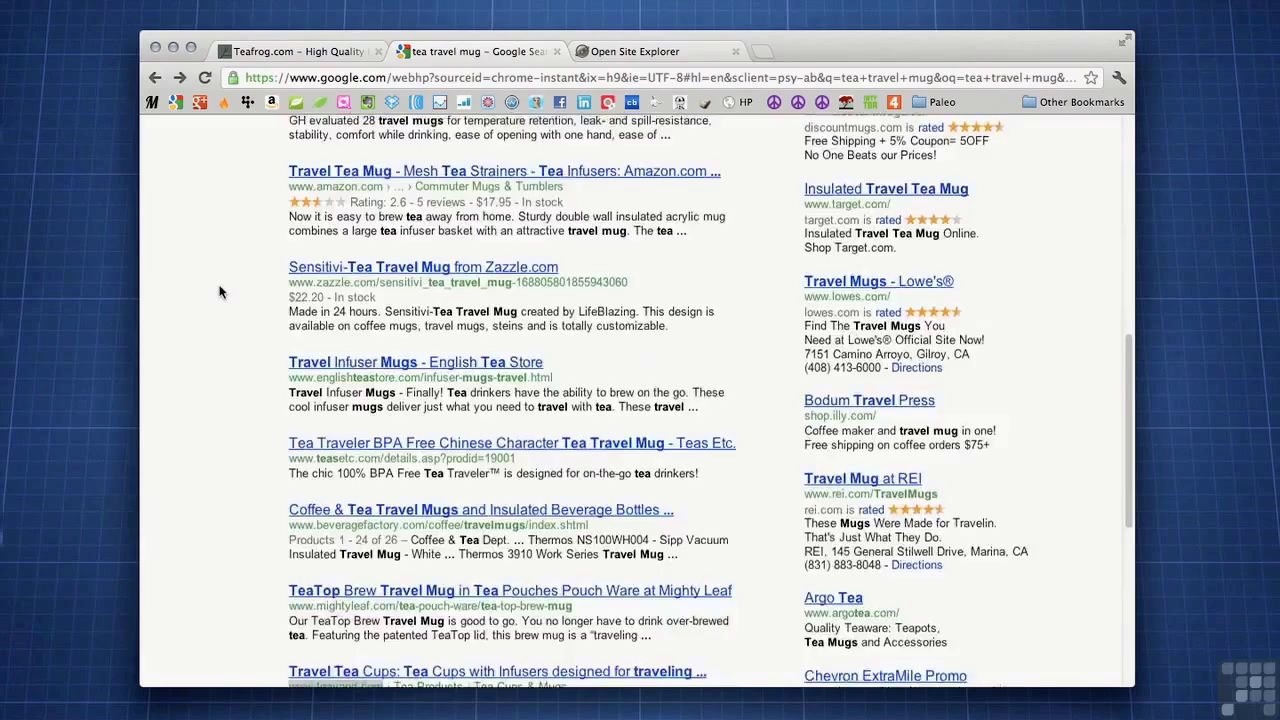
pyautogui.scroll(-3, 221, 291)
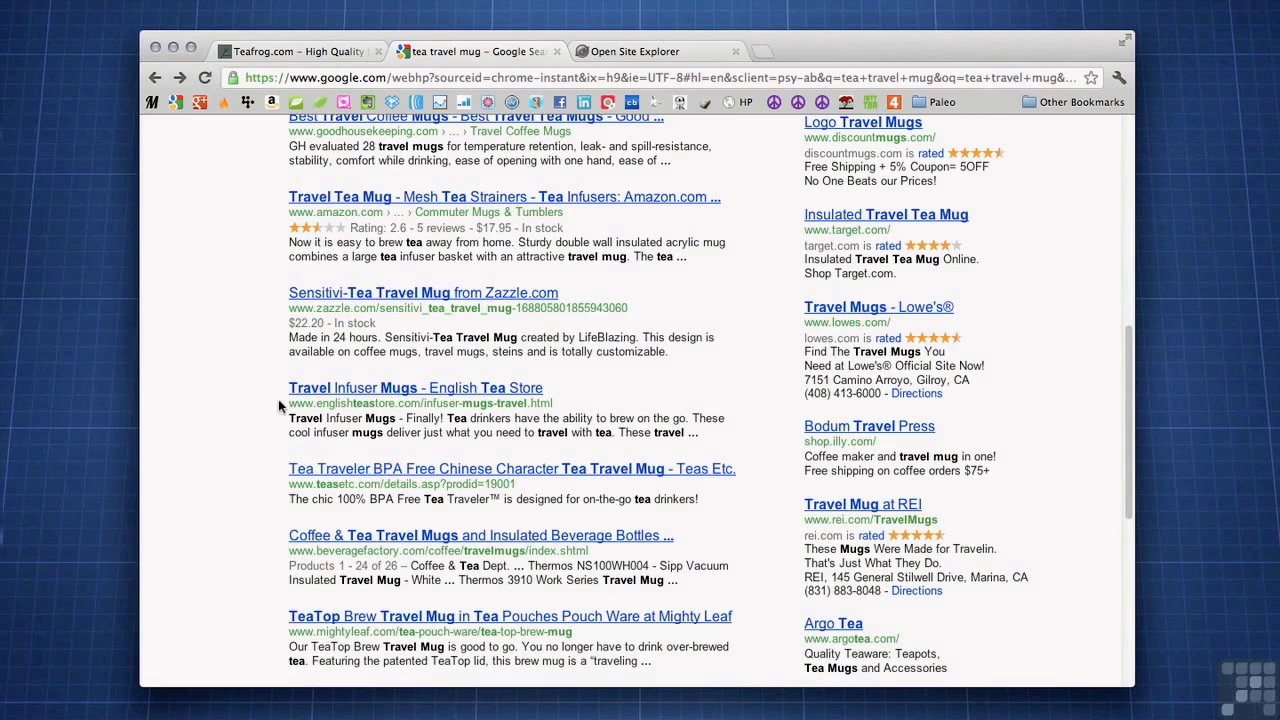
pyautogui.moveTo(296, 402); pyautogui.dragTo(421, 402)
pyautogui.press('super+c')
pyautogui.click(617, 50)
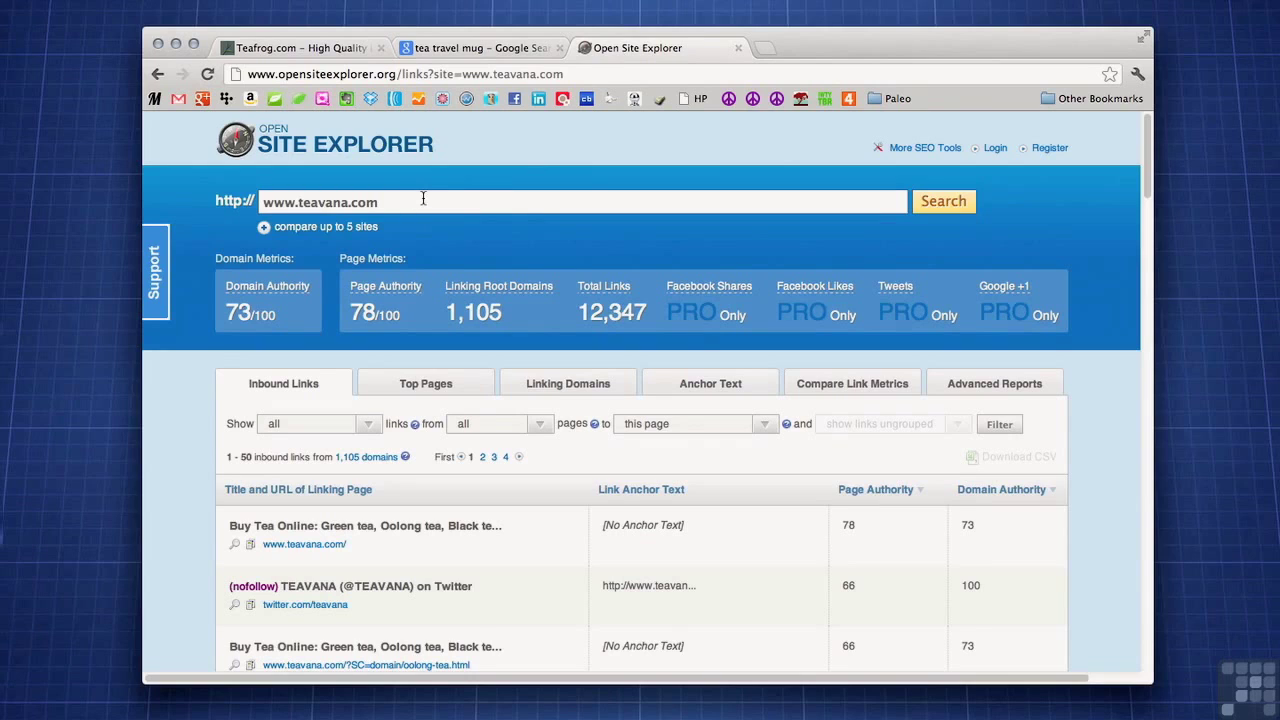
pyautogui.moveTo(432, 200); pyautogui.dragTo(230, 200)
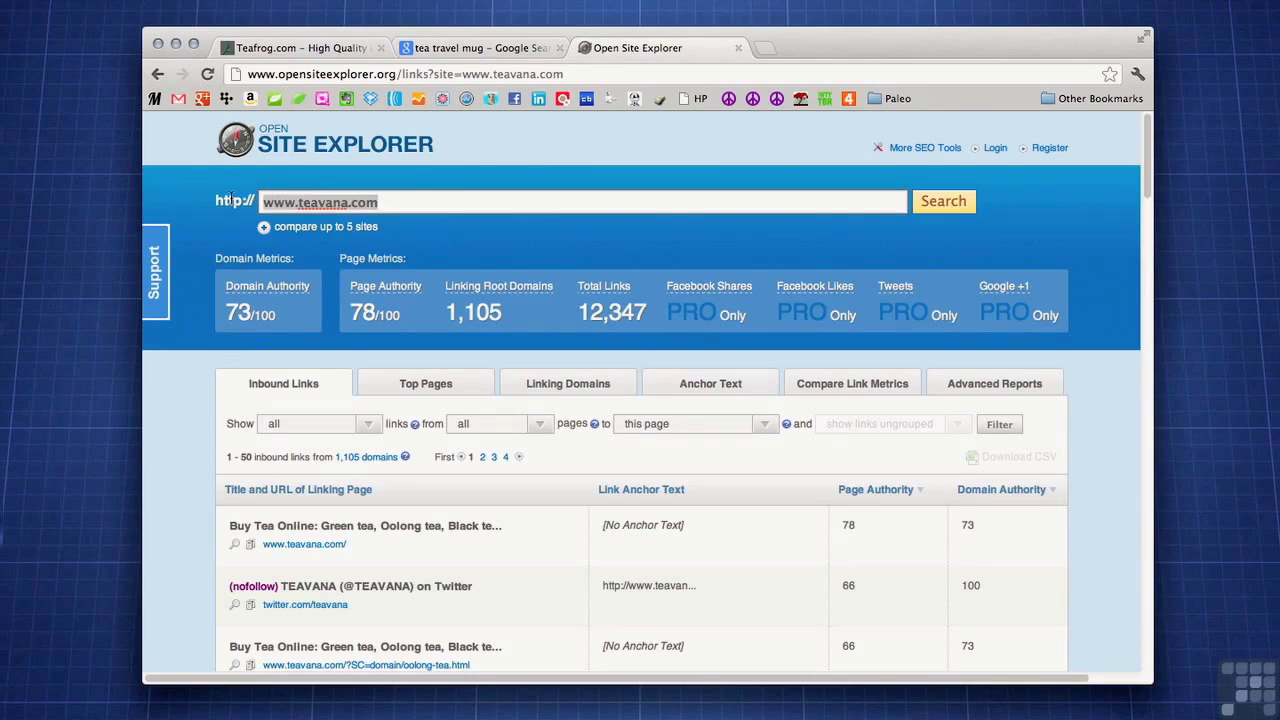
pyautogui.press('super+v')
pyautogui.click(935, 202)
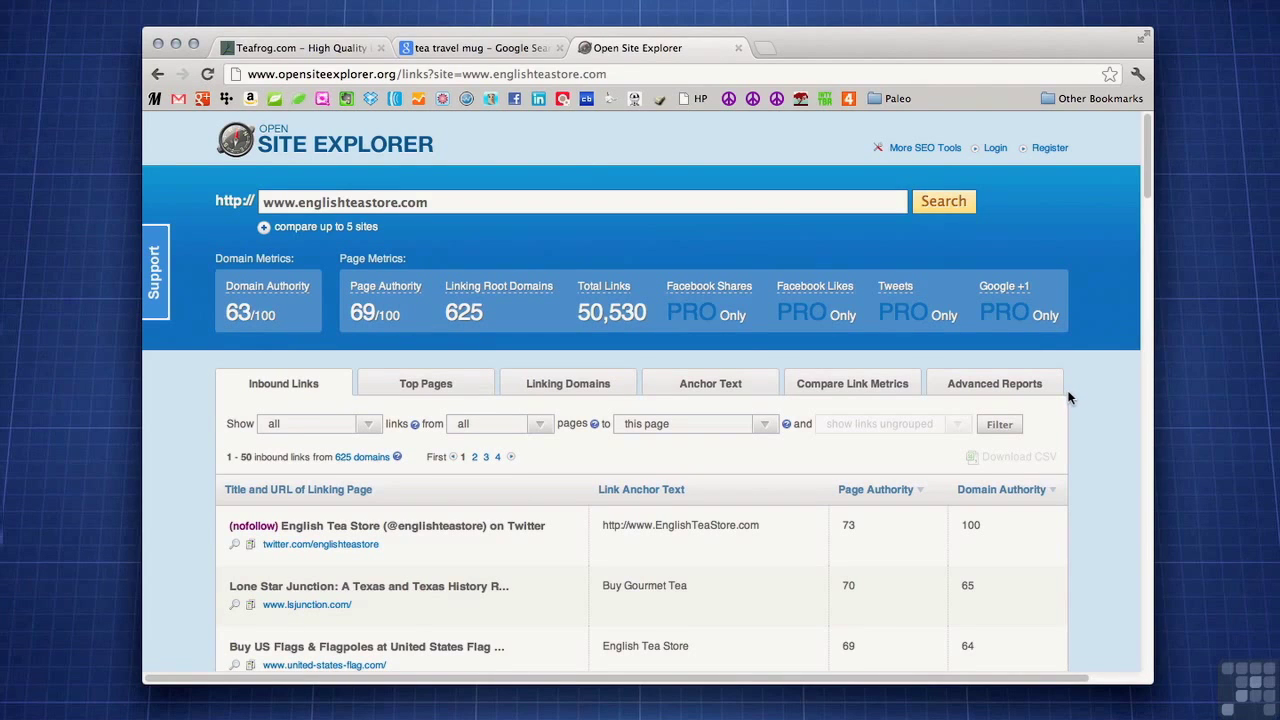
pyautogui.scroll(-1, 1068, 398)
pyautogui.scroll(-1, 1068, 398)
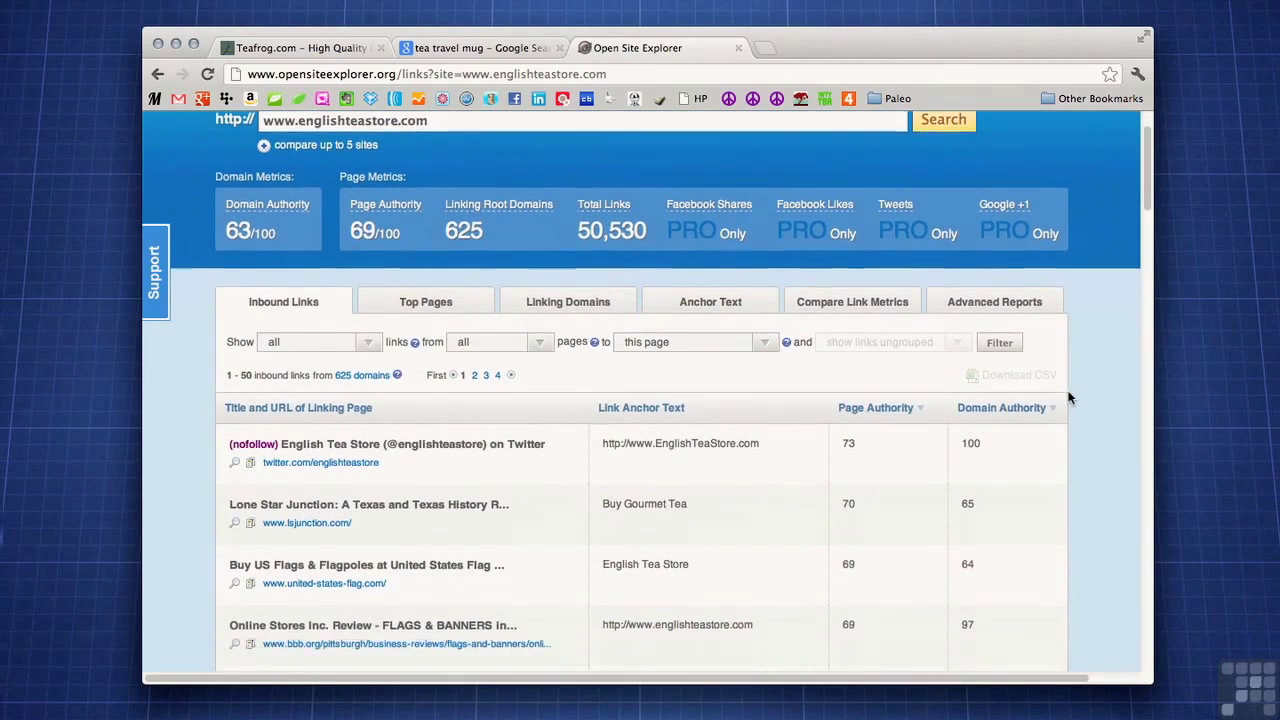
pyautogui.scroll(-2, 1068, 398)
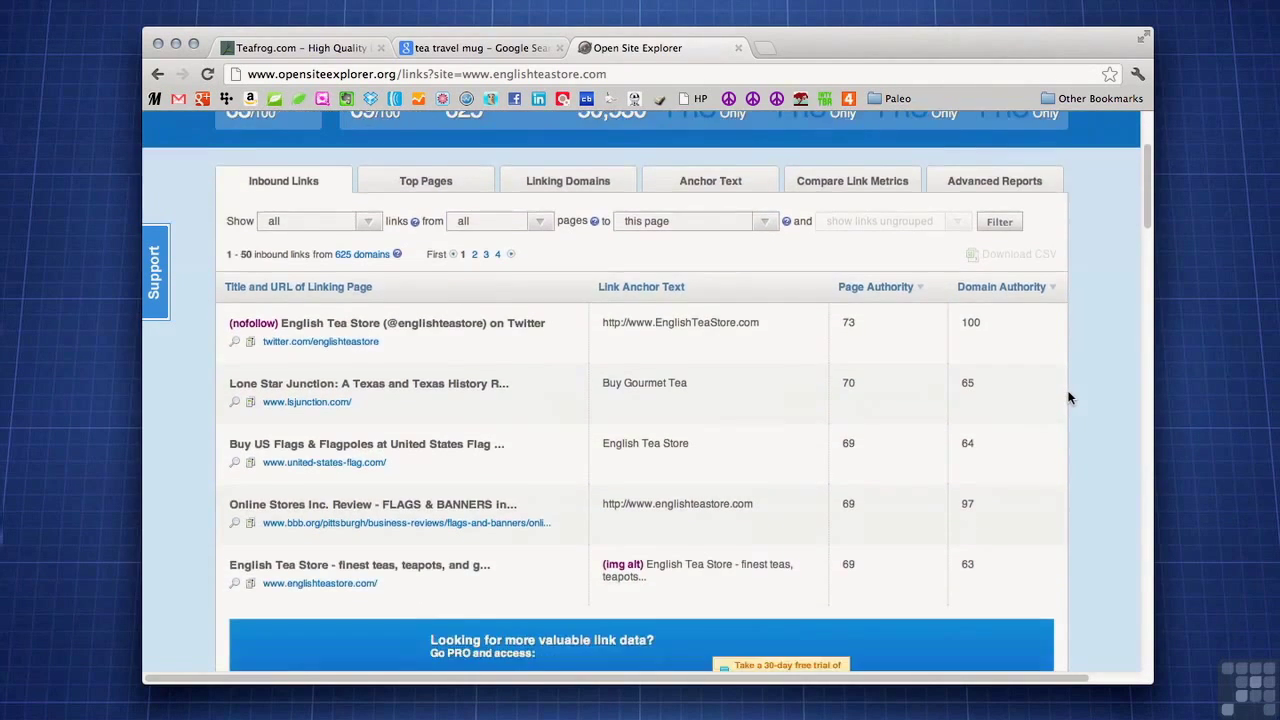
pyautogui.scroll(4, 1068, 398)
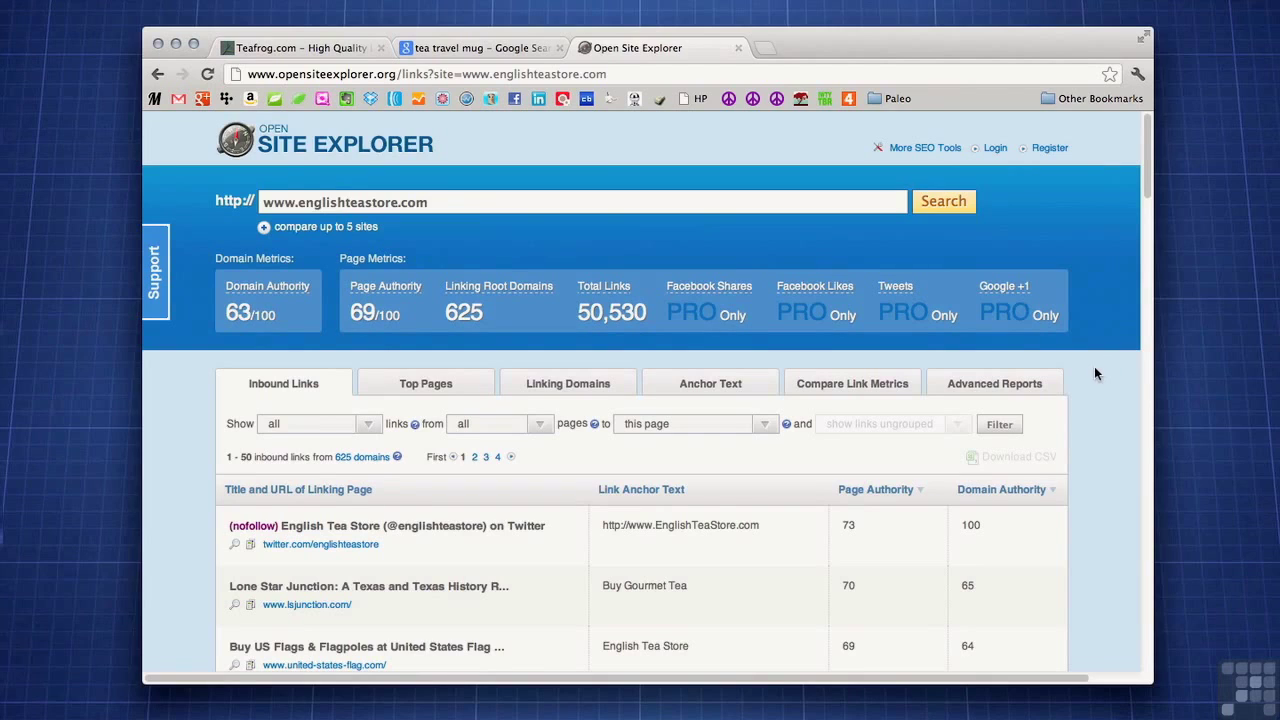
# Step: Filter English Tea Store's inbound links to followed + 301 links from only external pages to pages on this root domain
pyautogui.click(367, 425)
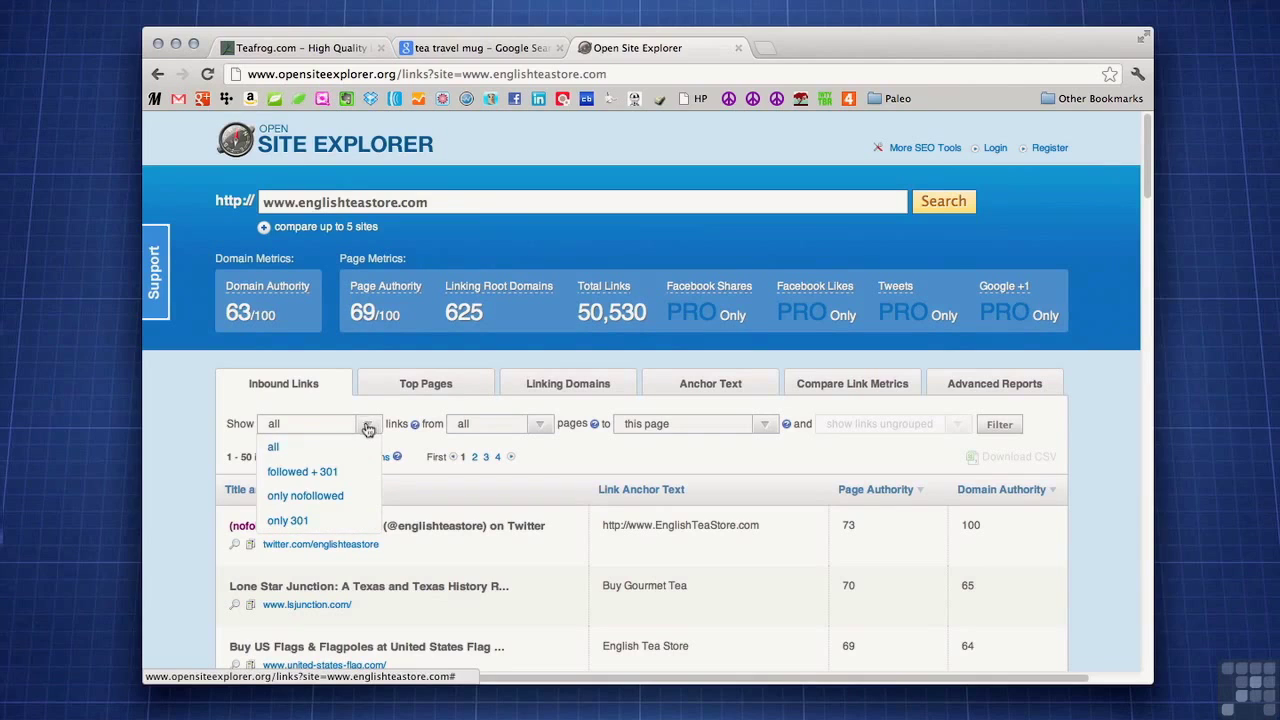
pyautogui.click(352, 474)
pyautogui.click(538, 424)
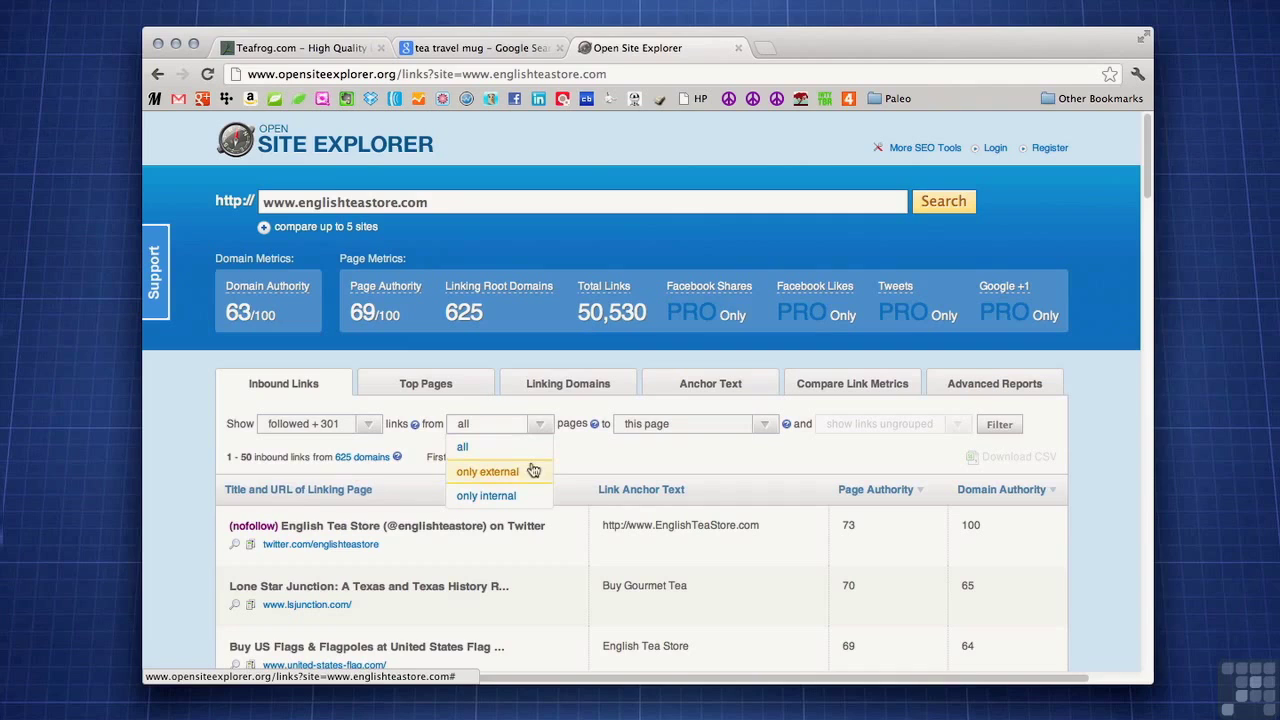
pyautogui.click(531, 479)
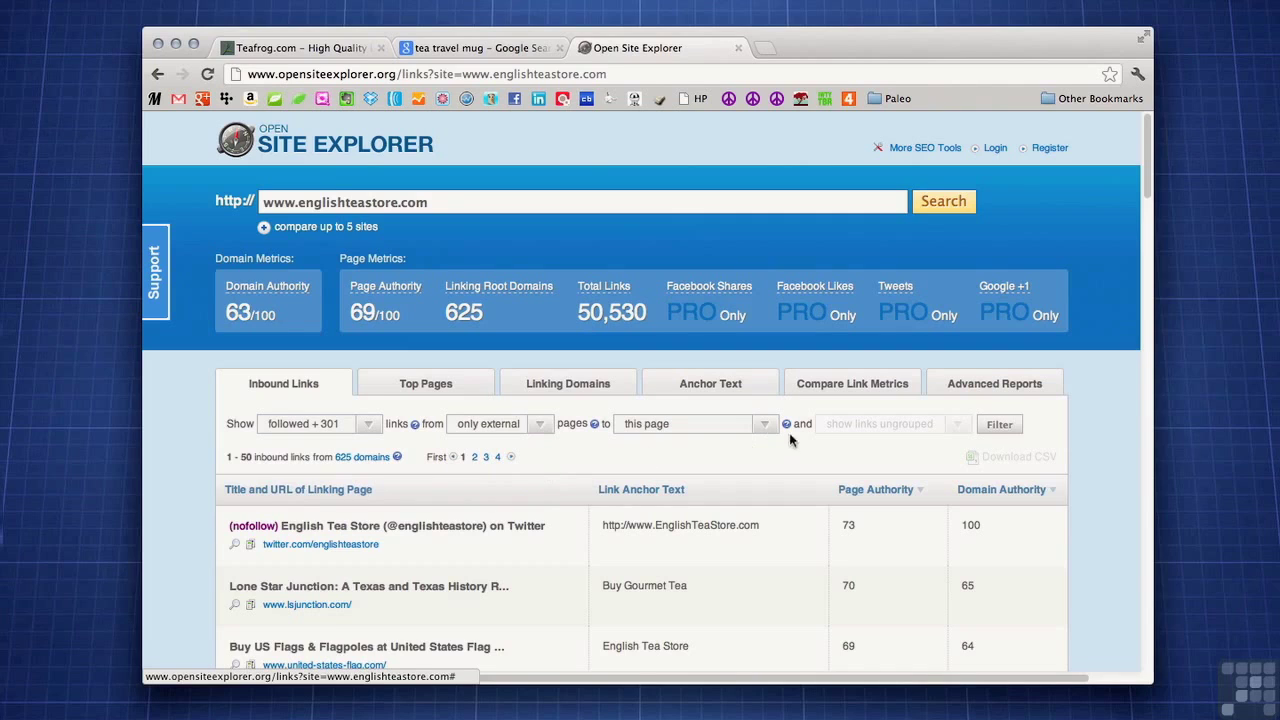
pyautogui.click(764, 424)
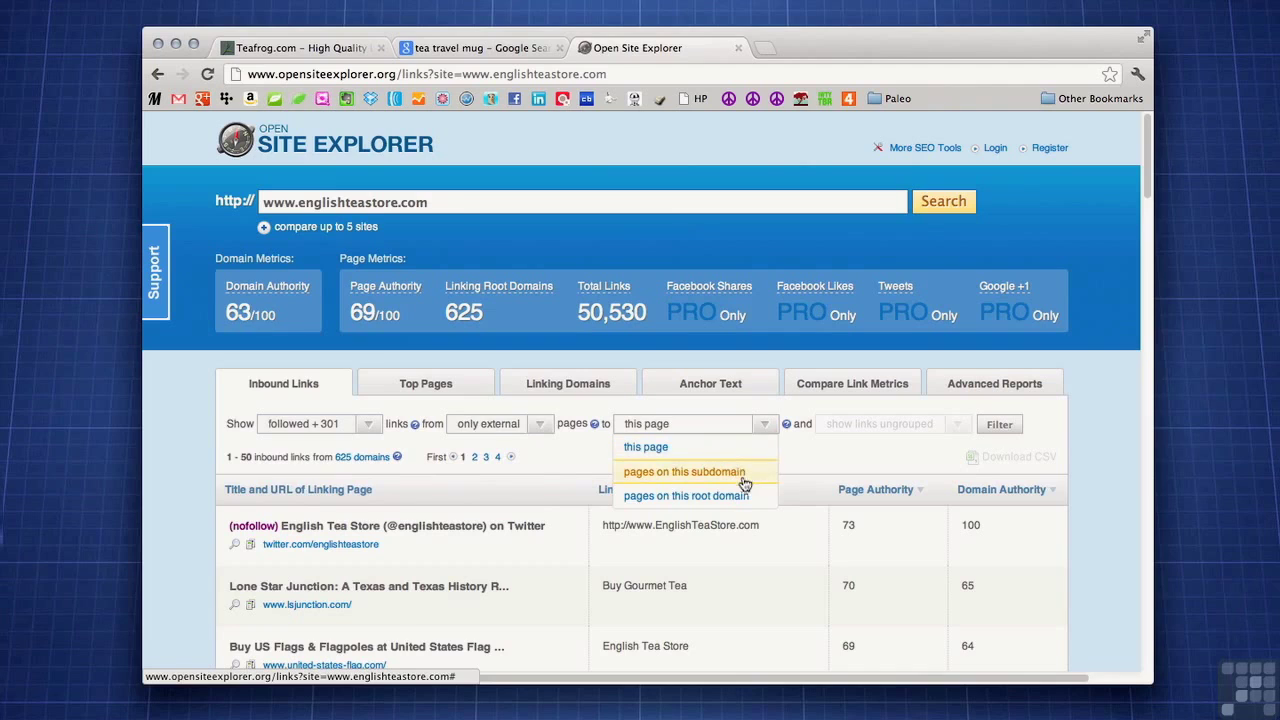
pyautogui.click(740, 497)
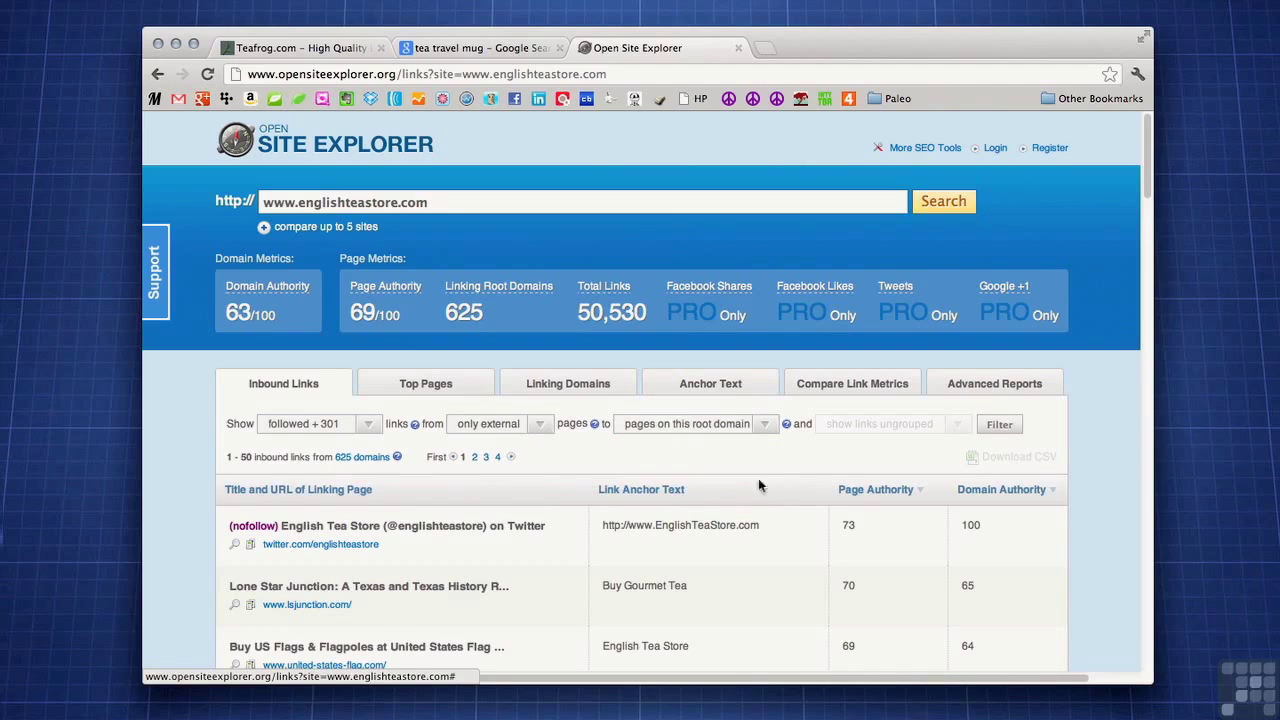
pyautogui.click(1000, 425)
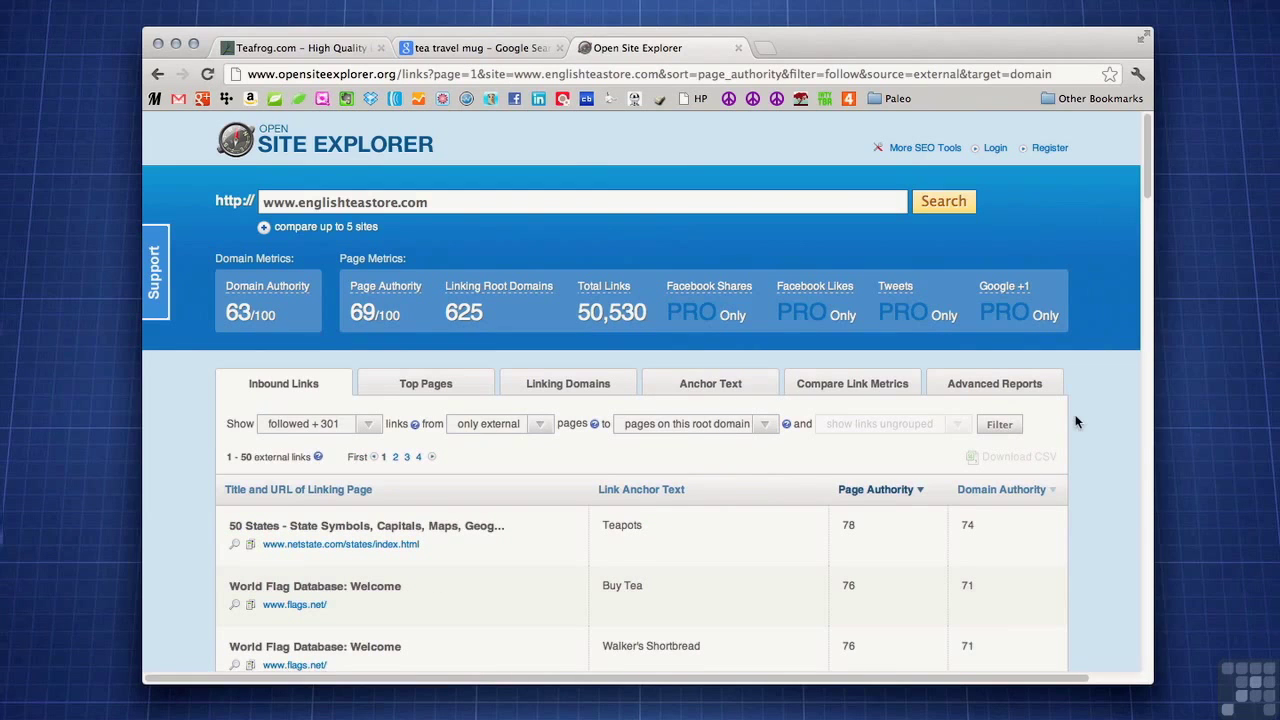
# Step: Examine English Tea Store's filtered external links, checking the linking pages, anchor text, and page and domain authority
pyautogui.scroll(-3, 1075, 417)
pyautogui.scroll(-5, 1076, 421)
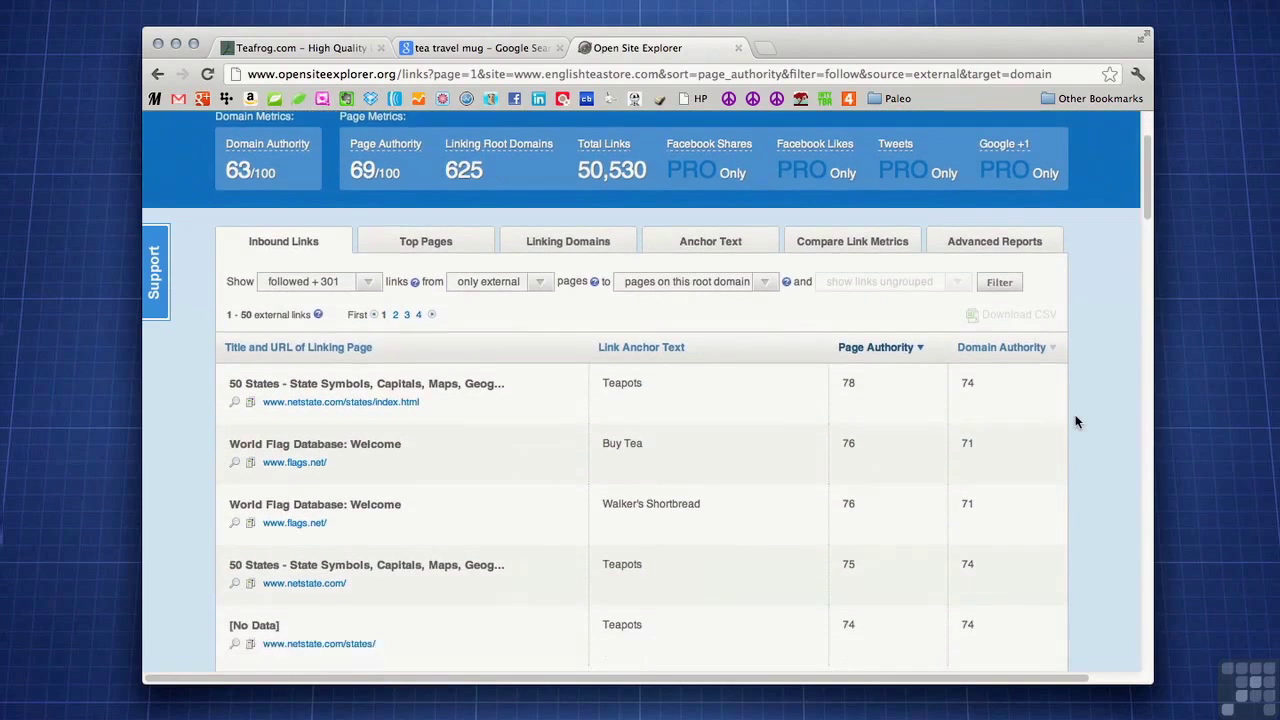
pyautogui.scroll(-1, 1079, 409)
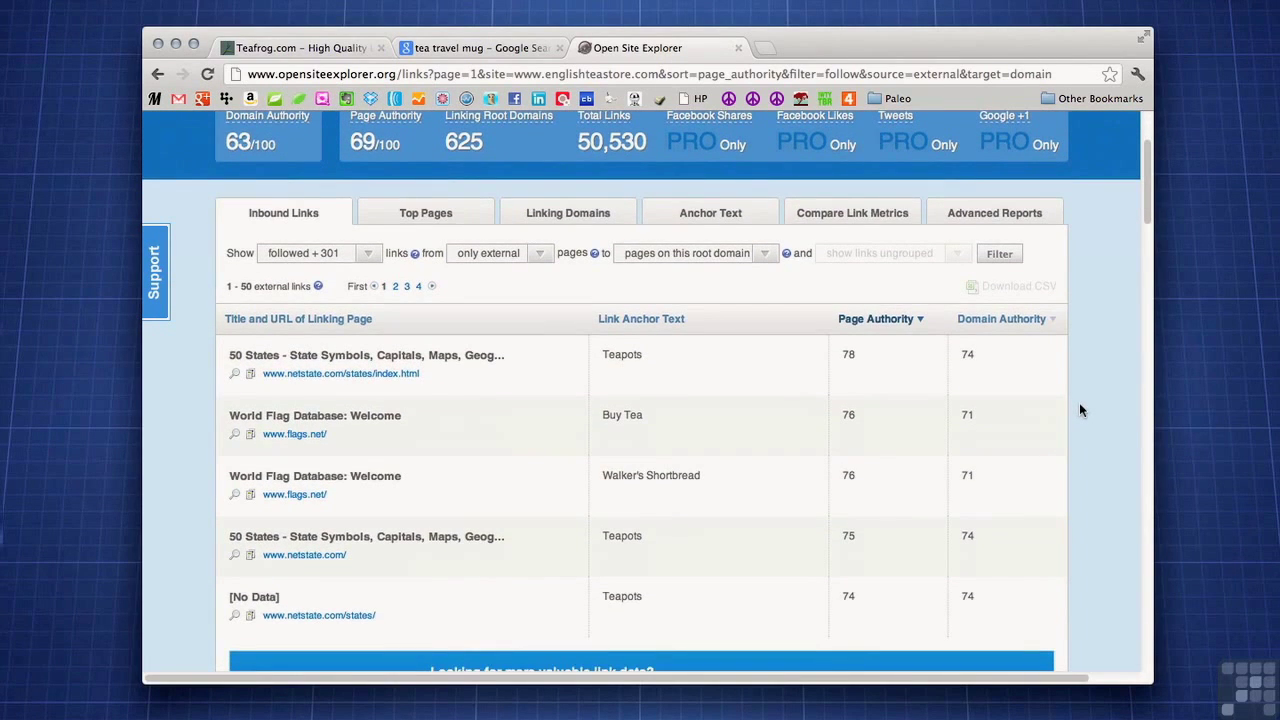
pyautogui.scroll(-2, 1080, 410)
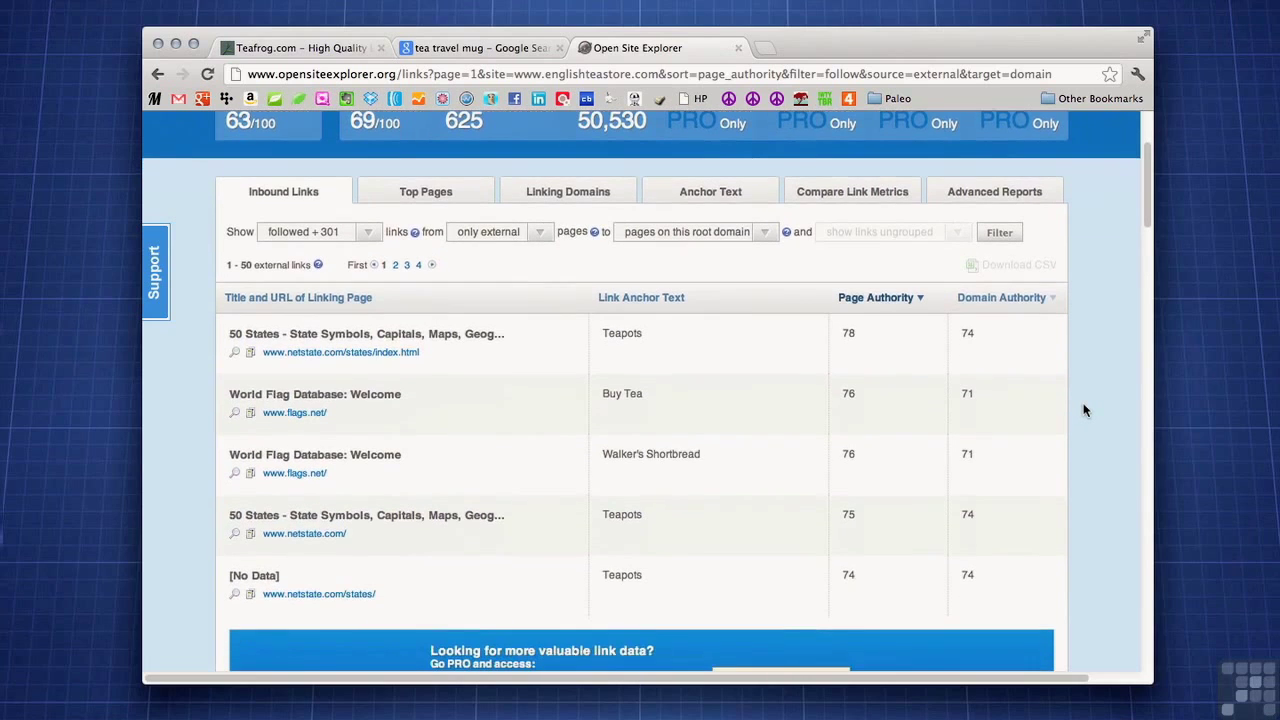
pyautogui.scroll(3, 1085, 410)
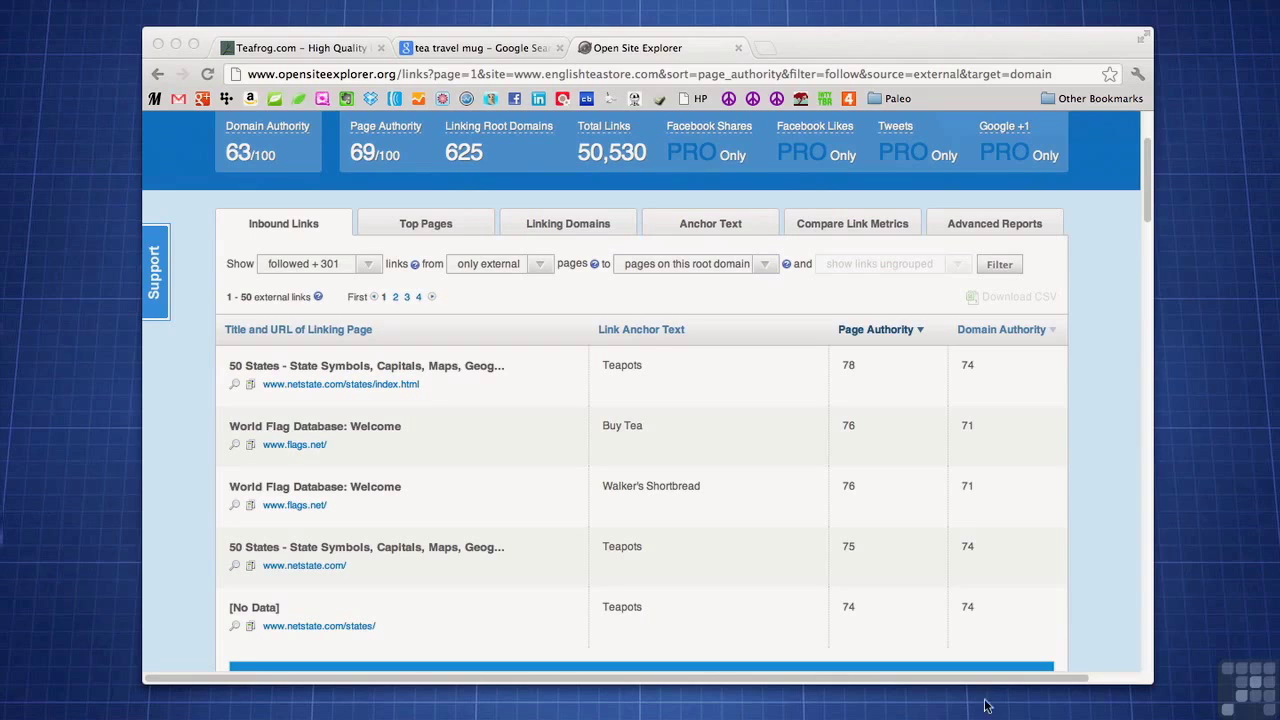
pyautogui.scroll(3, 1018, 444)
pyautogui.scroll(1, 1018, 444)
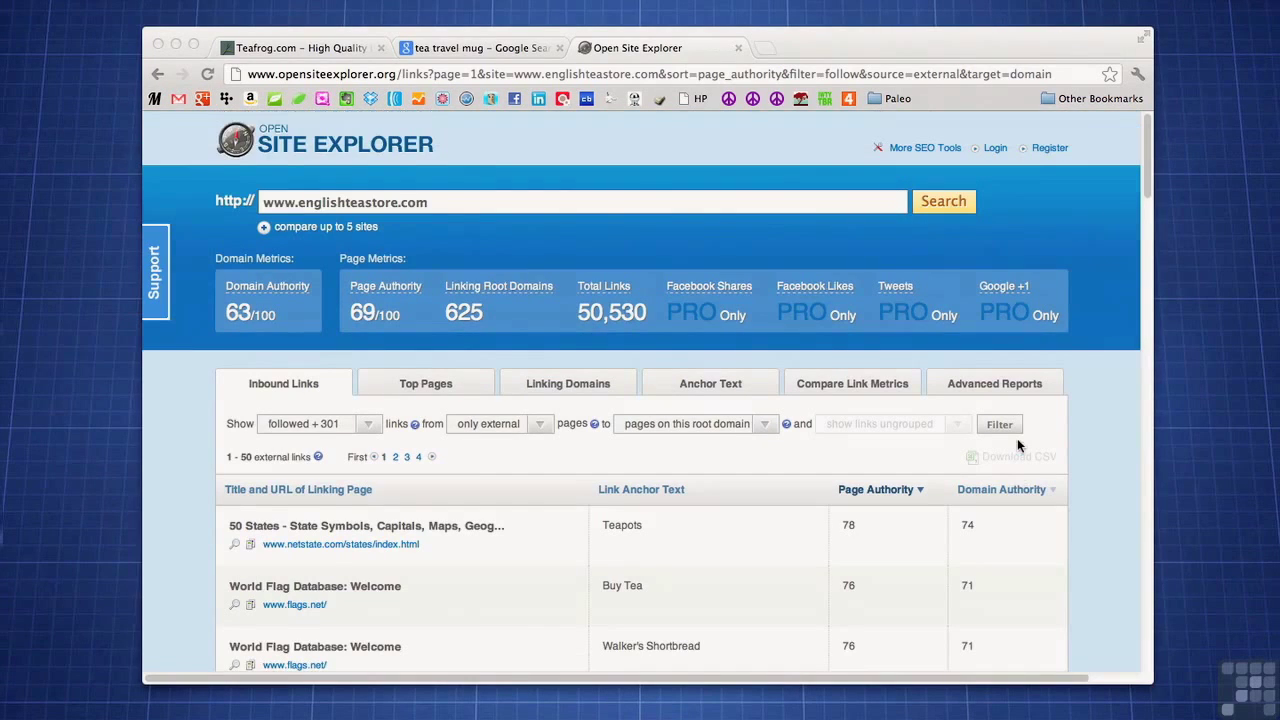